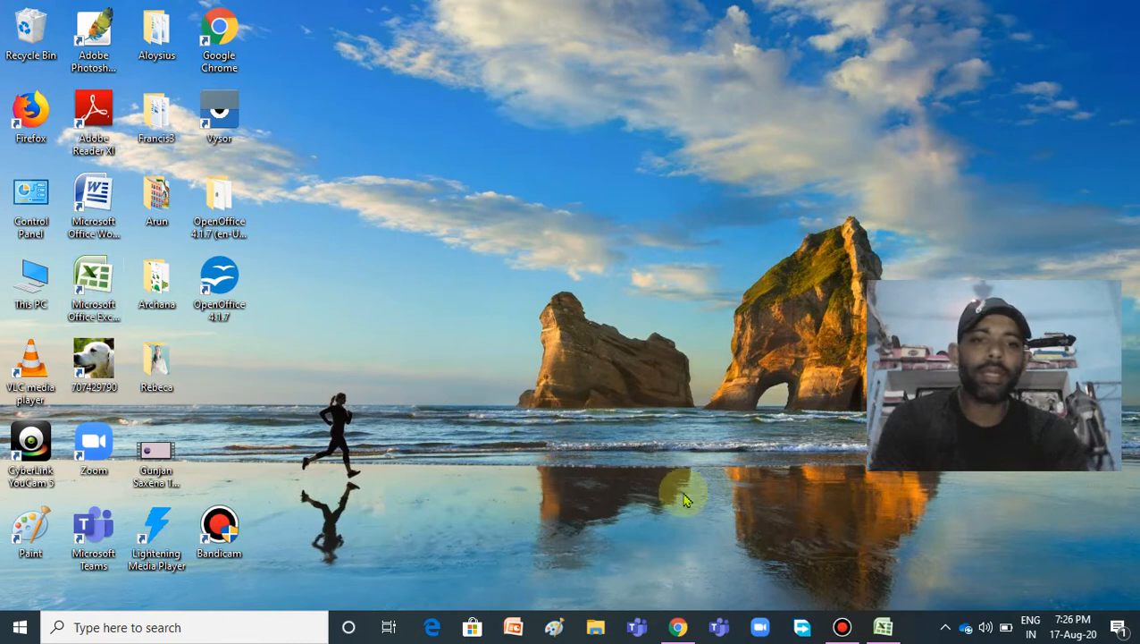
Launch Microsoft Office Excel 2007 with a new blank workbook and maximize its window
mouse_move(880, 632)
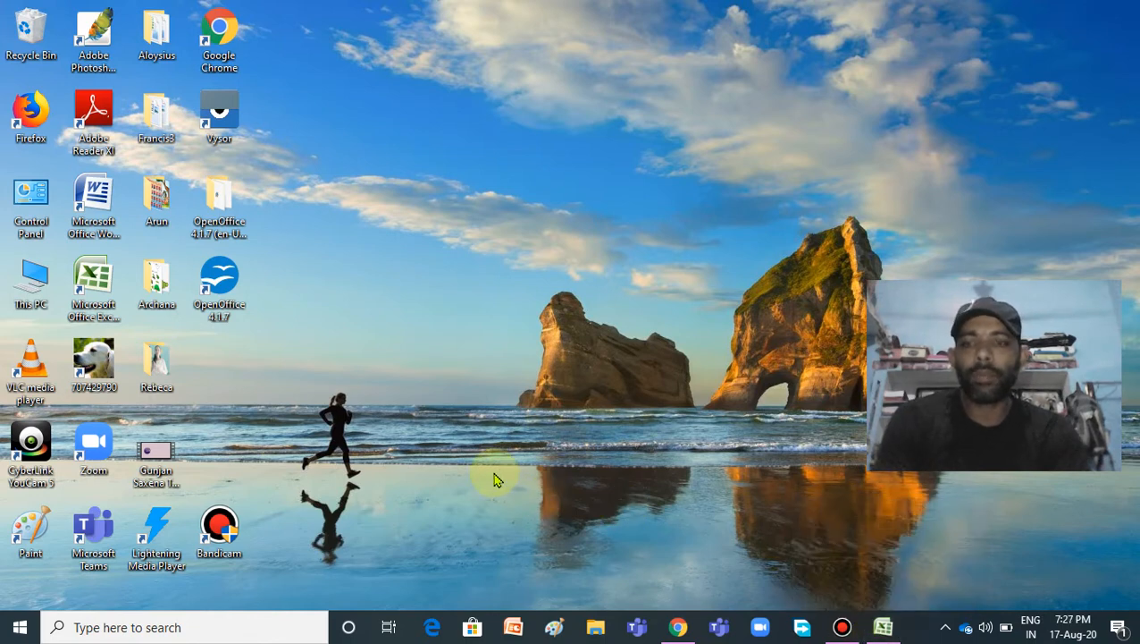
left_click(22, 626)
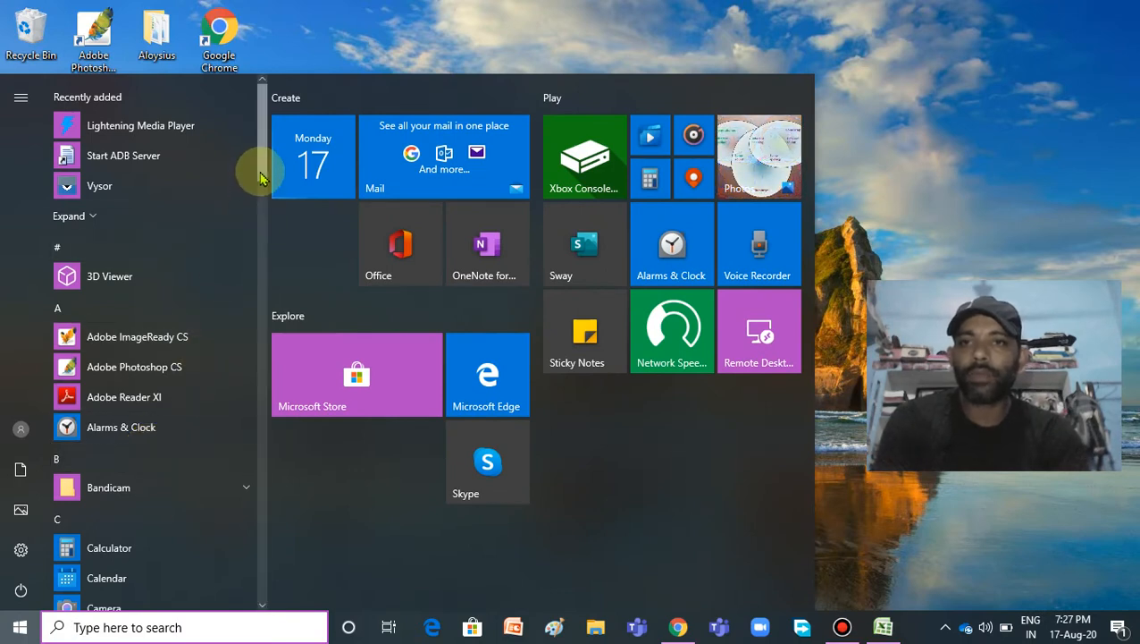
left_click_drag(260, 177, 271, 344)
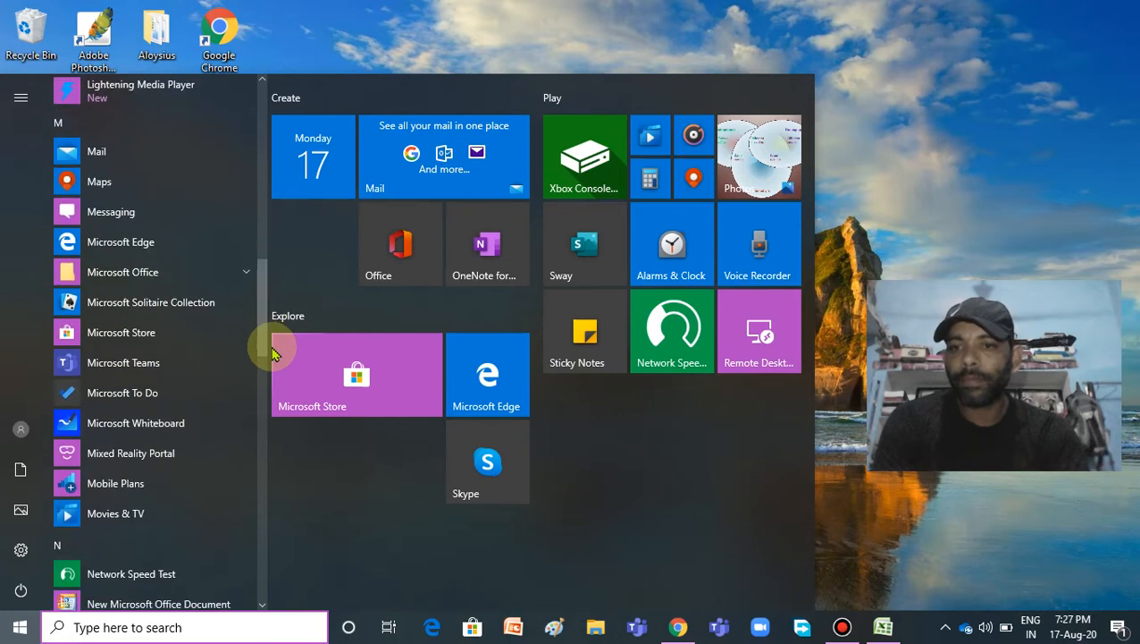
left_click(198, 283)
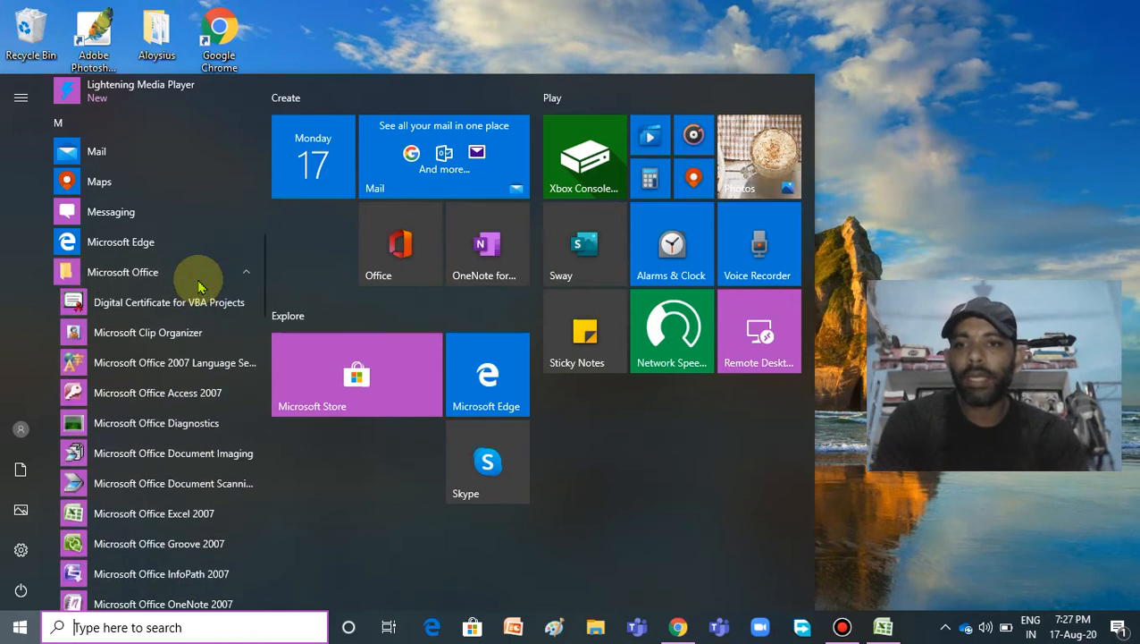
left_click(207, 509)
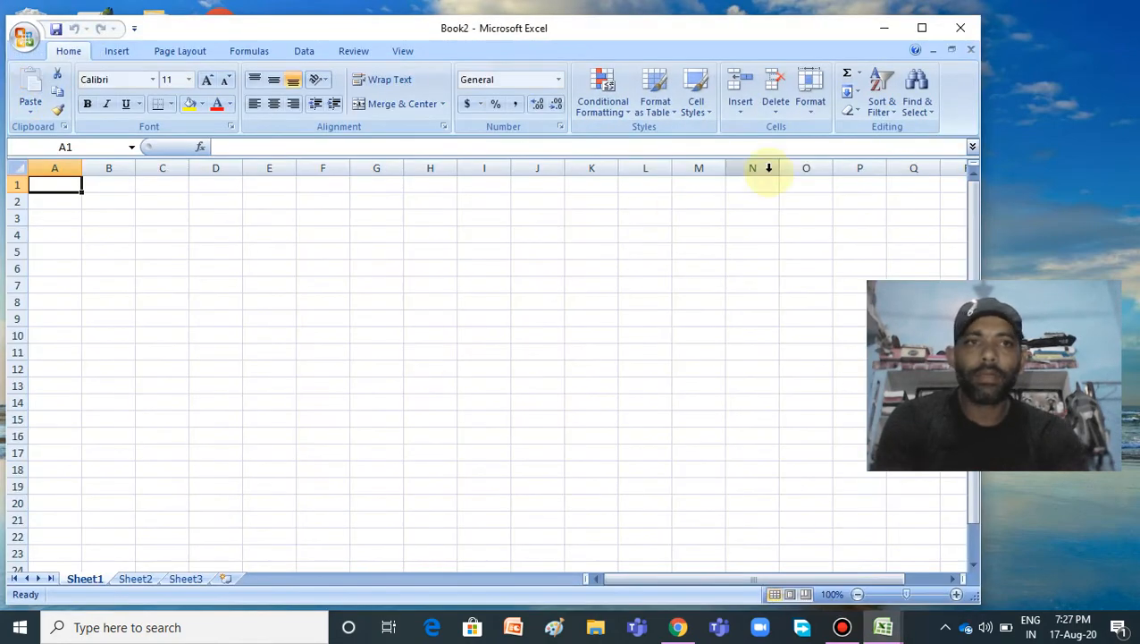
left_click(922, 28)
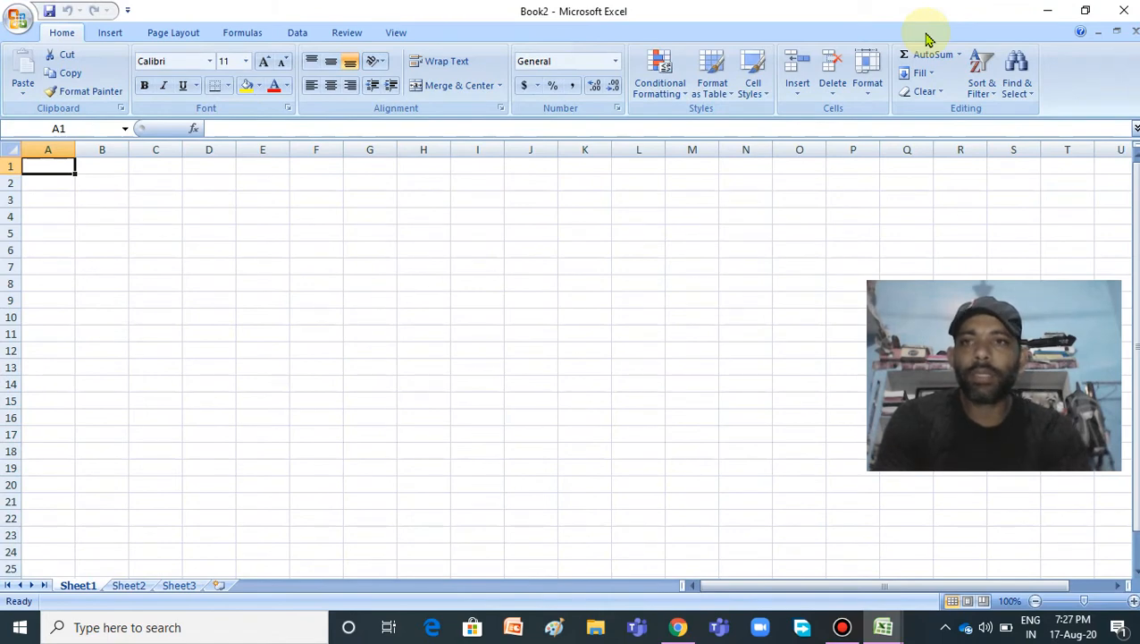
left_click(242, 359)
left_click(174, 281)
left_click(362, 254)
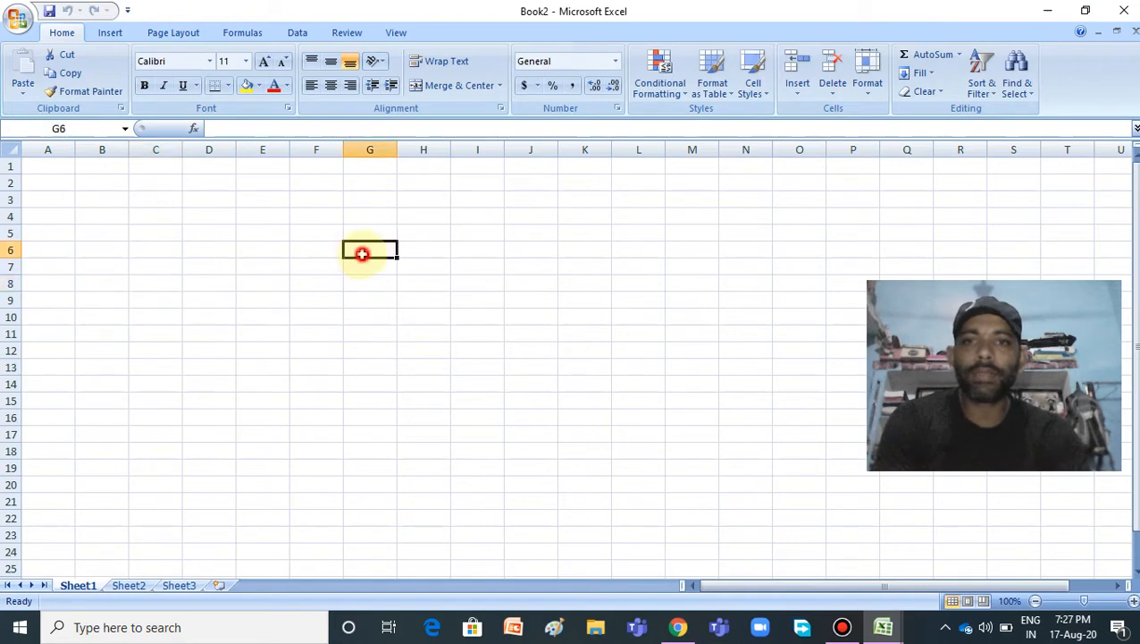
left_click(187, 201)
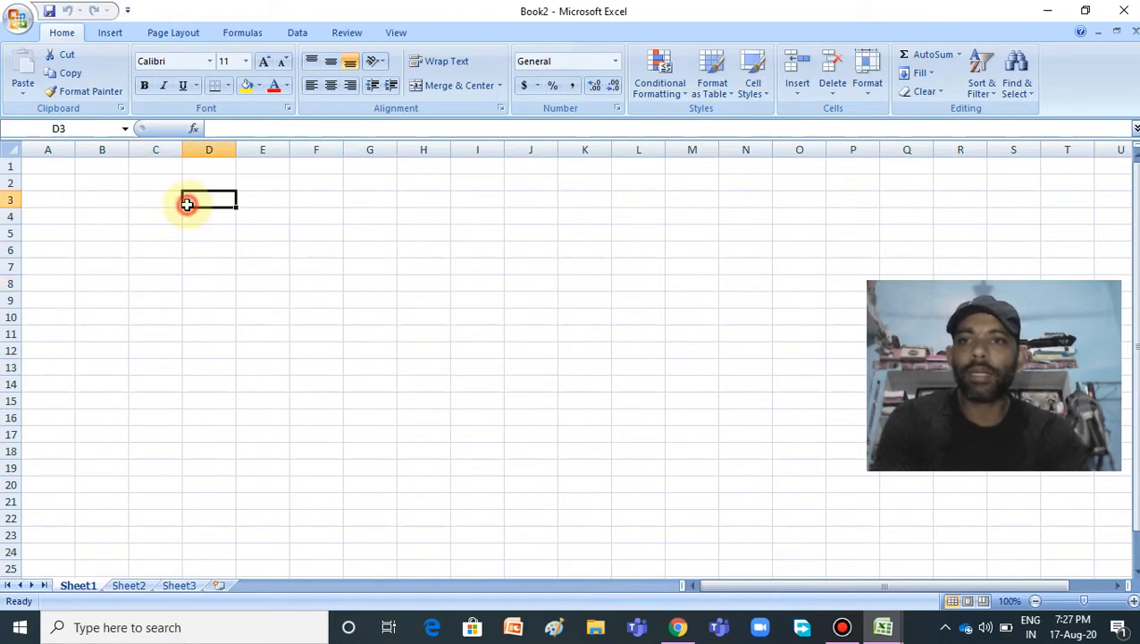
left_click(433, 235)
left_click(232, 261)
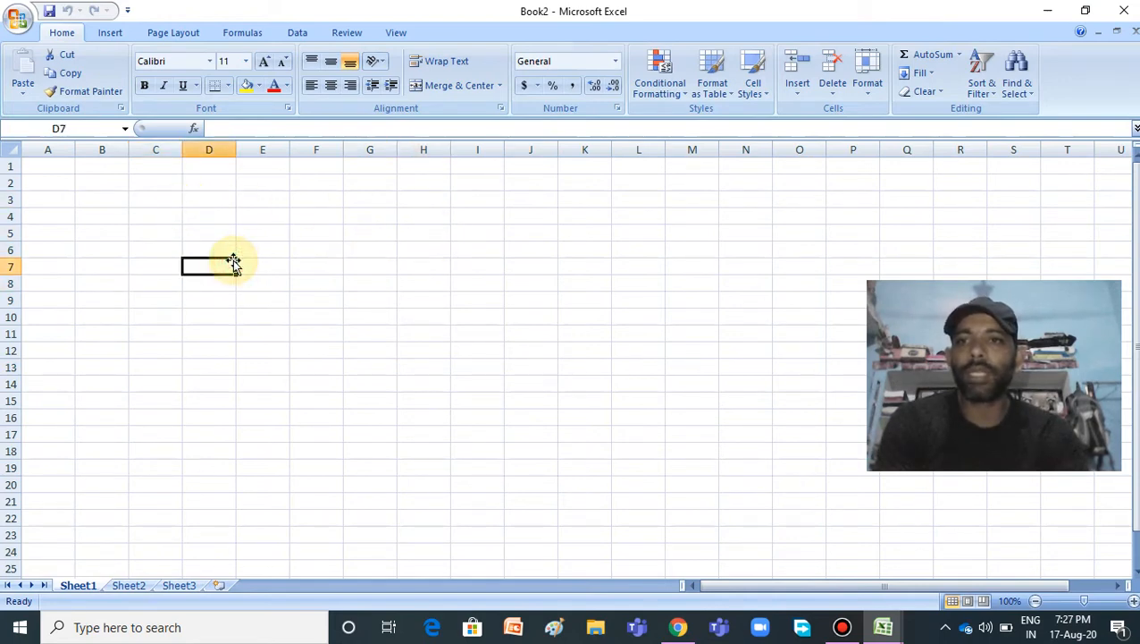
Enter the sample text cghfj in cell A6 and ghfjghg in cell D6
left_click(64, 249)
type("cghfj")
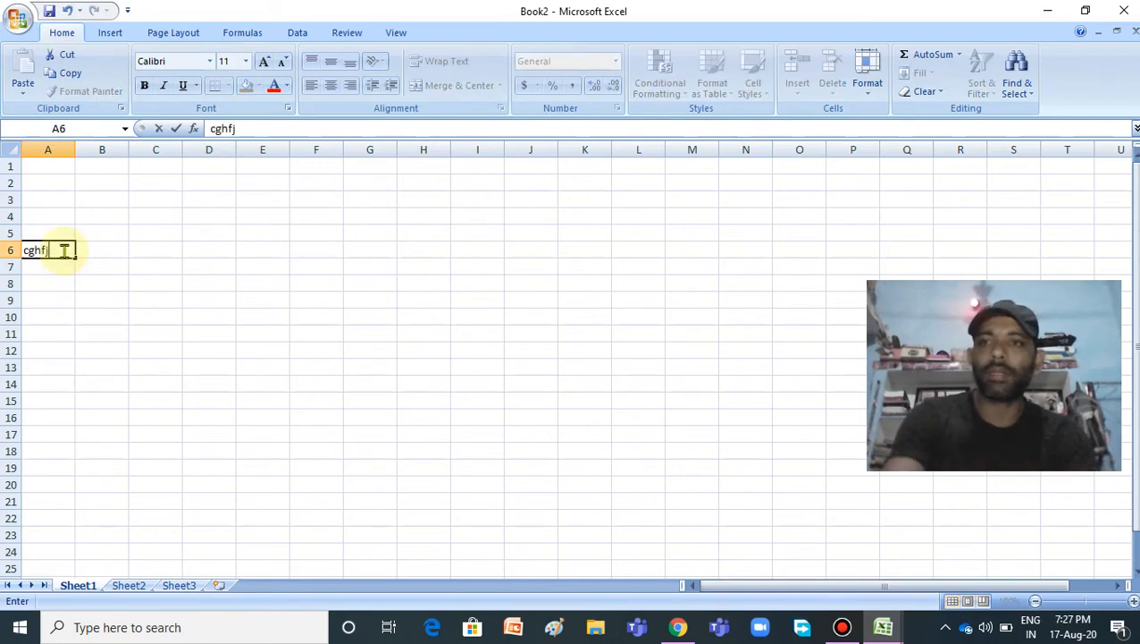
left_click(224, 244)
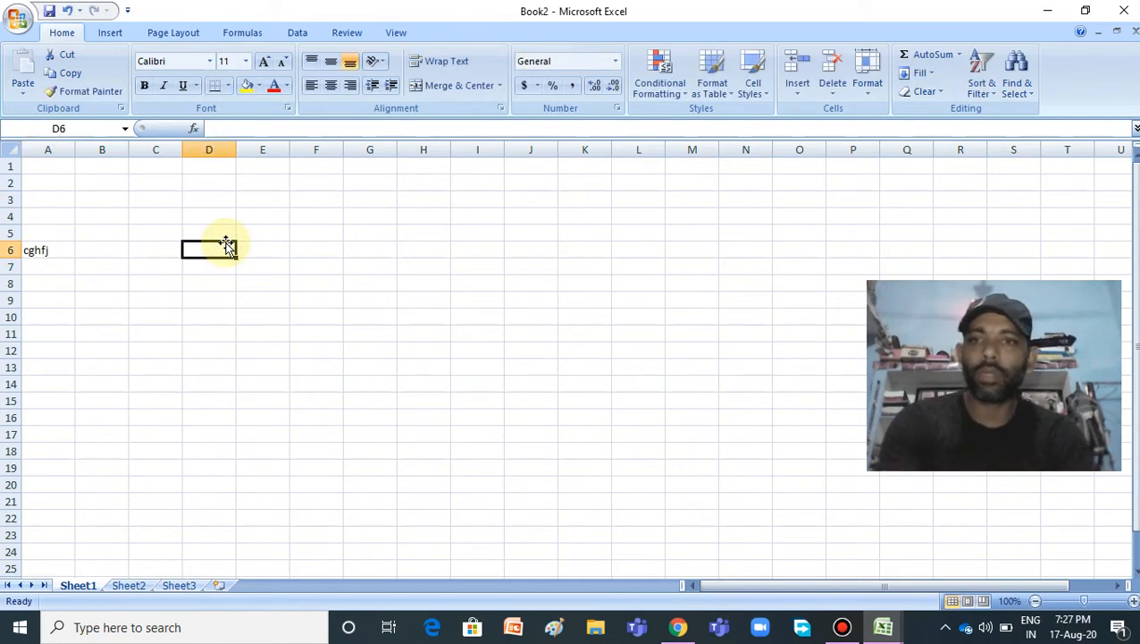
type("ghfjghg")
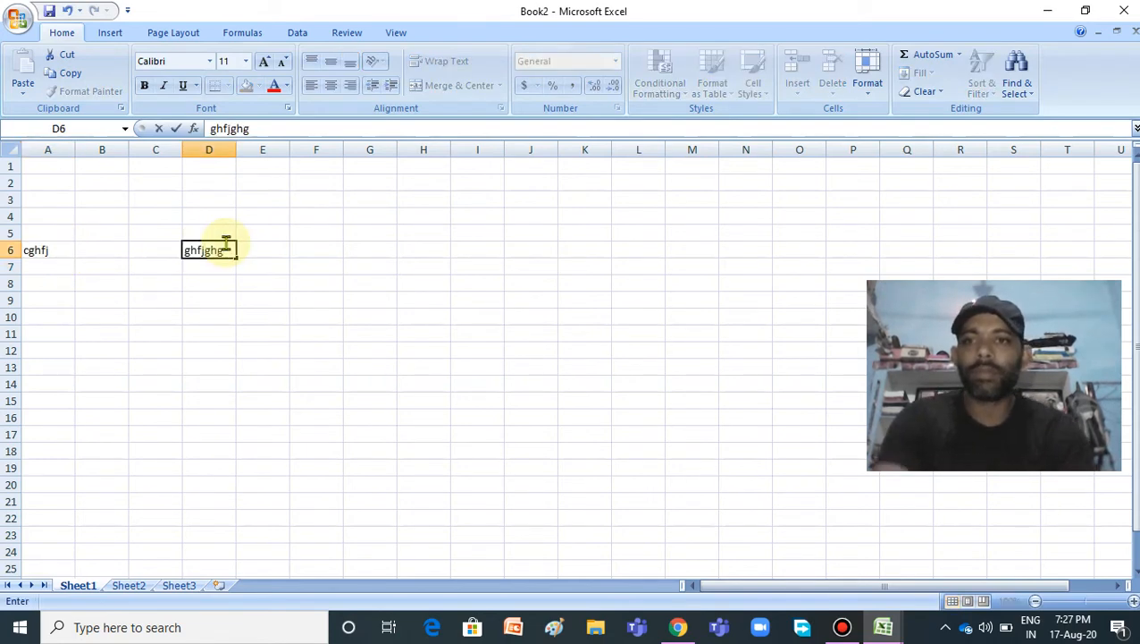
Discard the entry in cell D6 and clear the sample text from cell A6
key("ctrl+z")
key("ctrl+z")
key("ctrl+z")
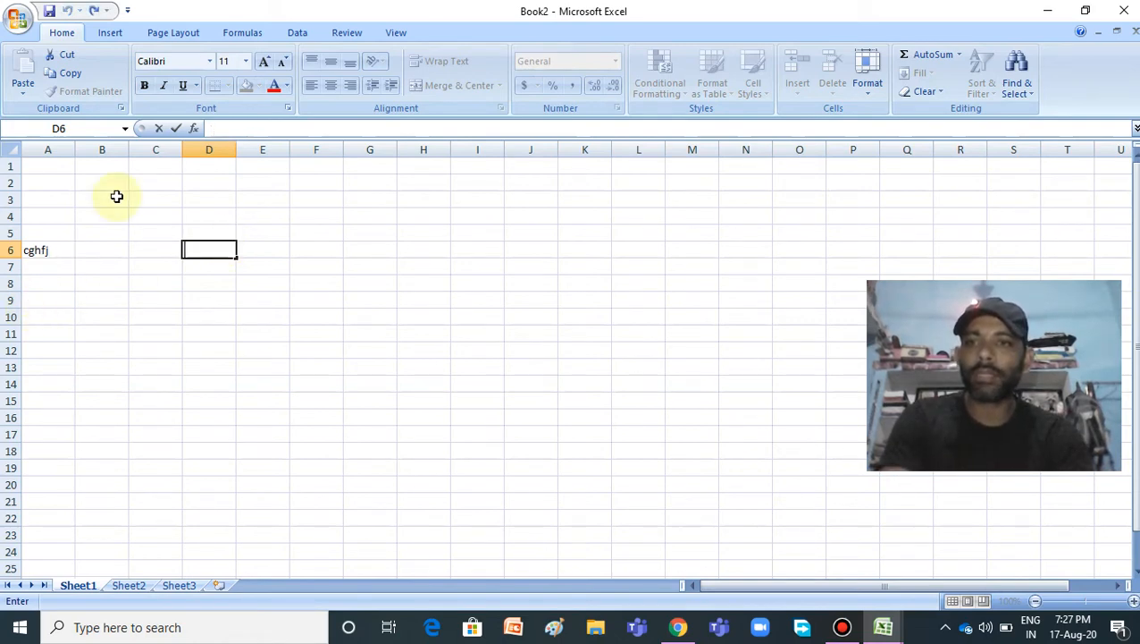
key("Escape")
left_click(60, 253)
key("Delete")
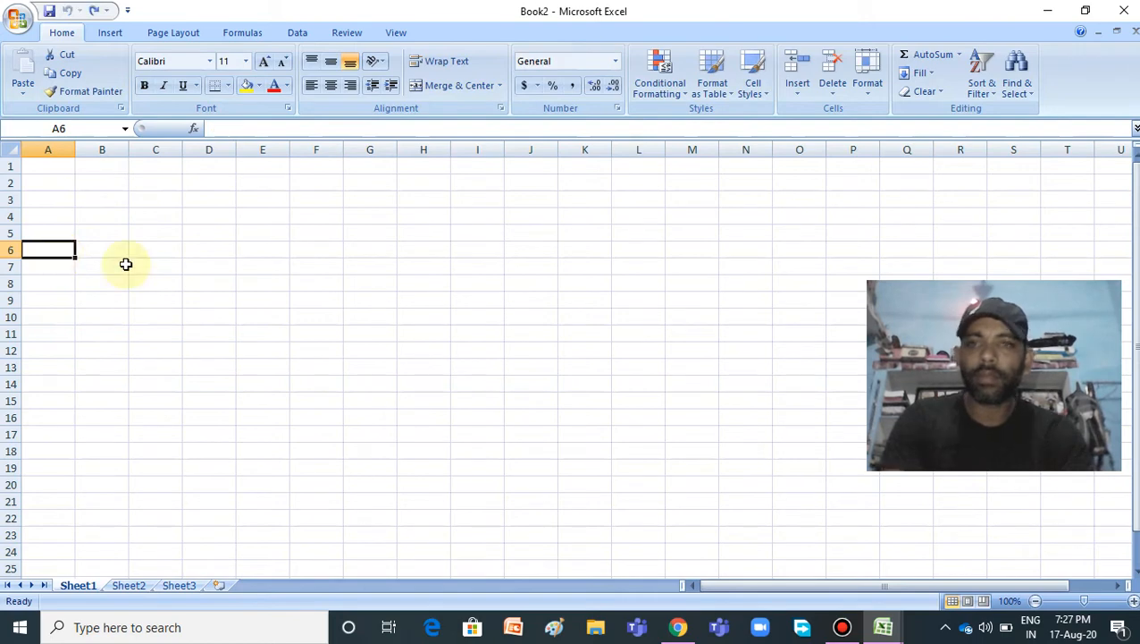
left_click(369, 303)
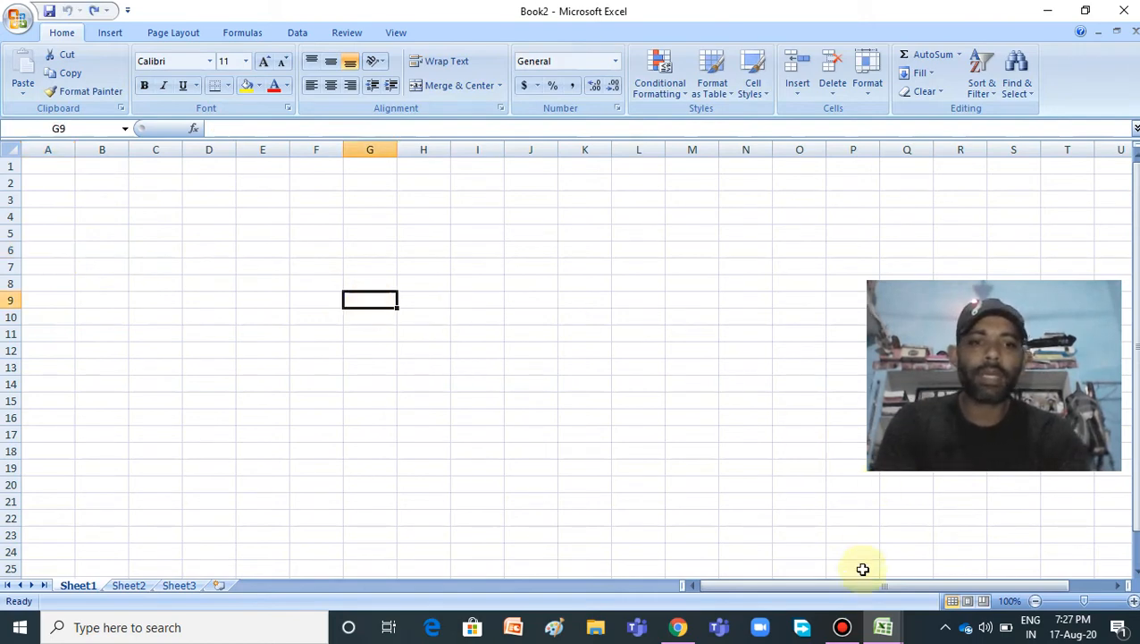
Switch to the Book1 workbook and sort the names in A2:A7 from Z to A, expanding the selection to the marks
mouse_move(881, 623)
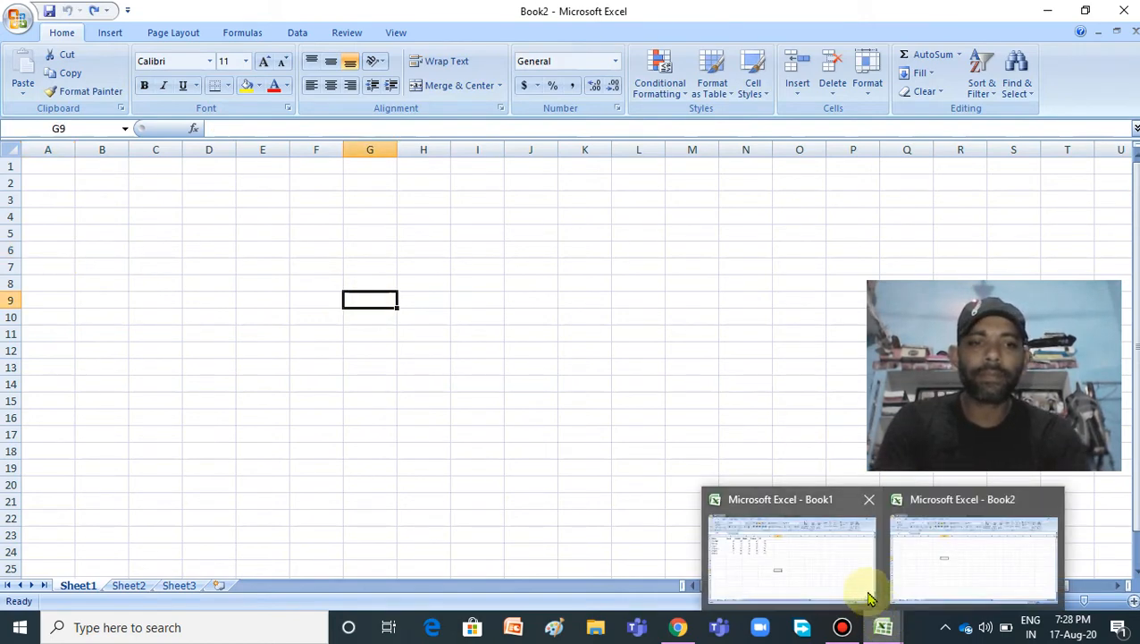
left_click(856, 590)
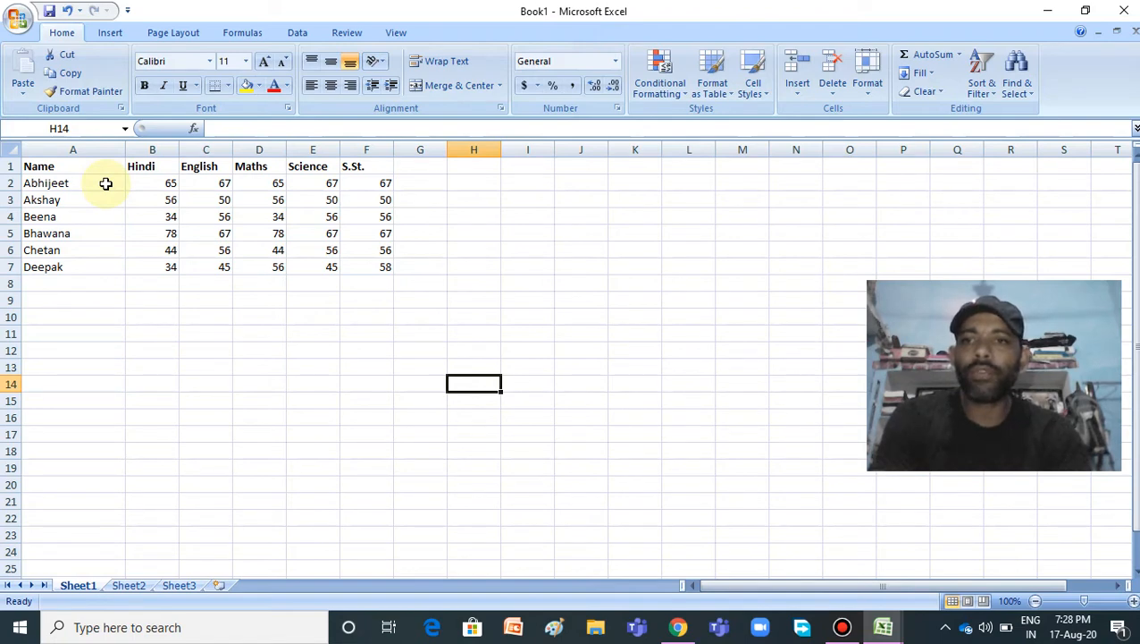
left_click_drag(106, 183, 104, 266)
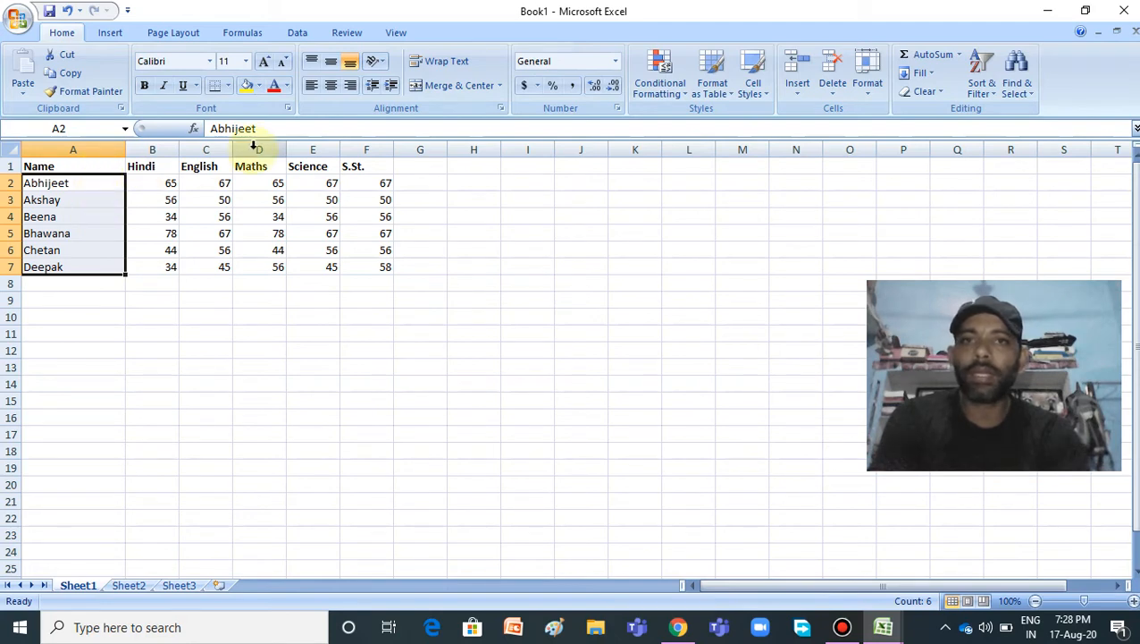
left_click(300, 33)
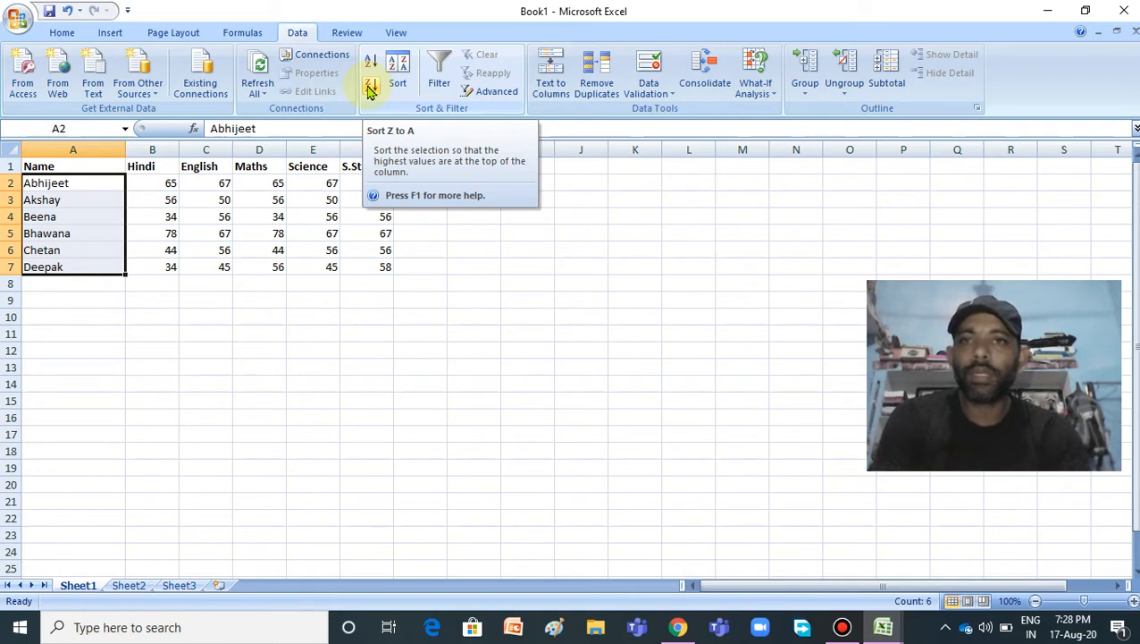
left_click(371, 88)
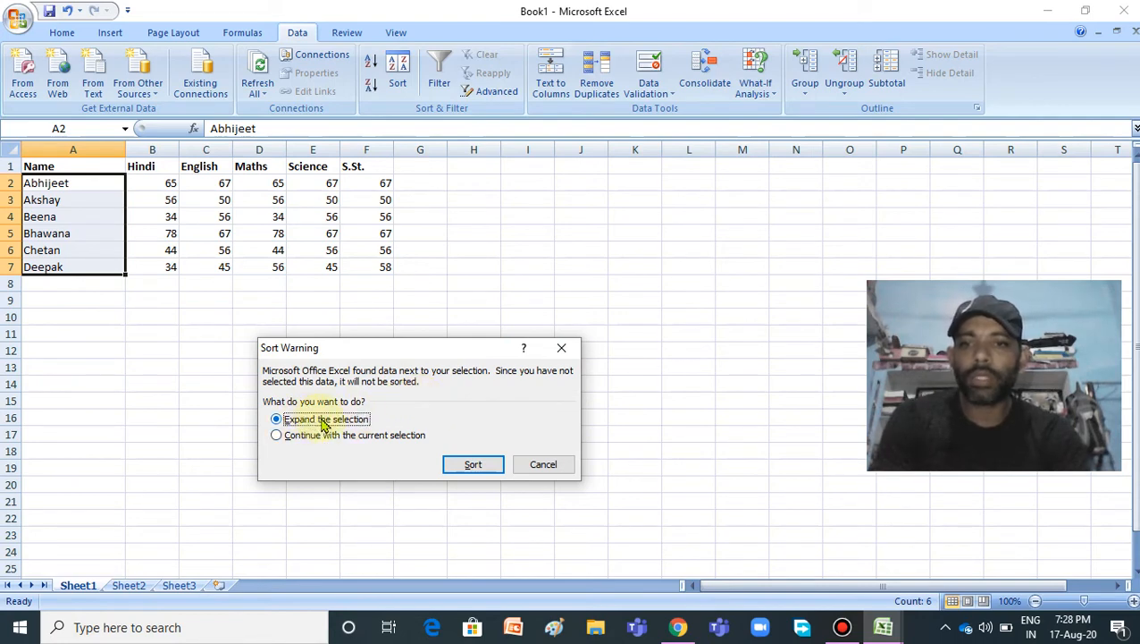
left_click(458, 464)
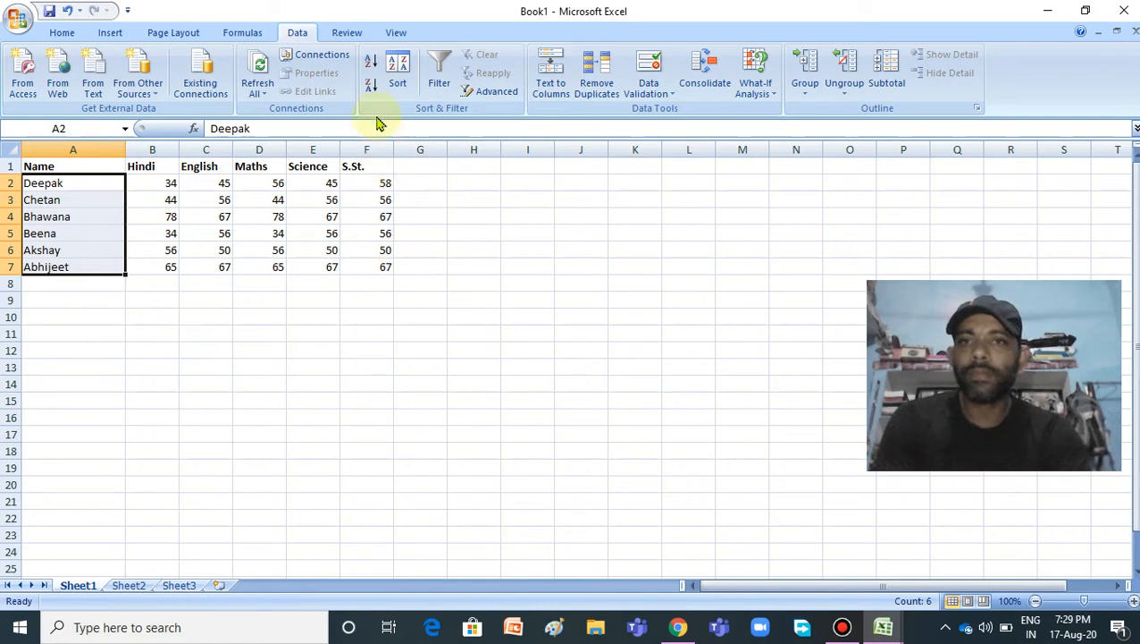
Repeat the Z to A sort, then sort the names from A to Z with the selection expanded to the marks
left_click(370, 86)
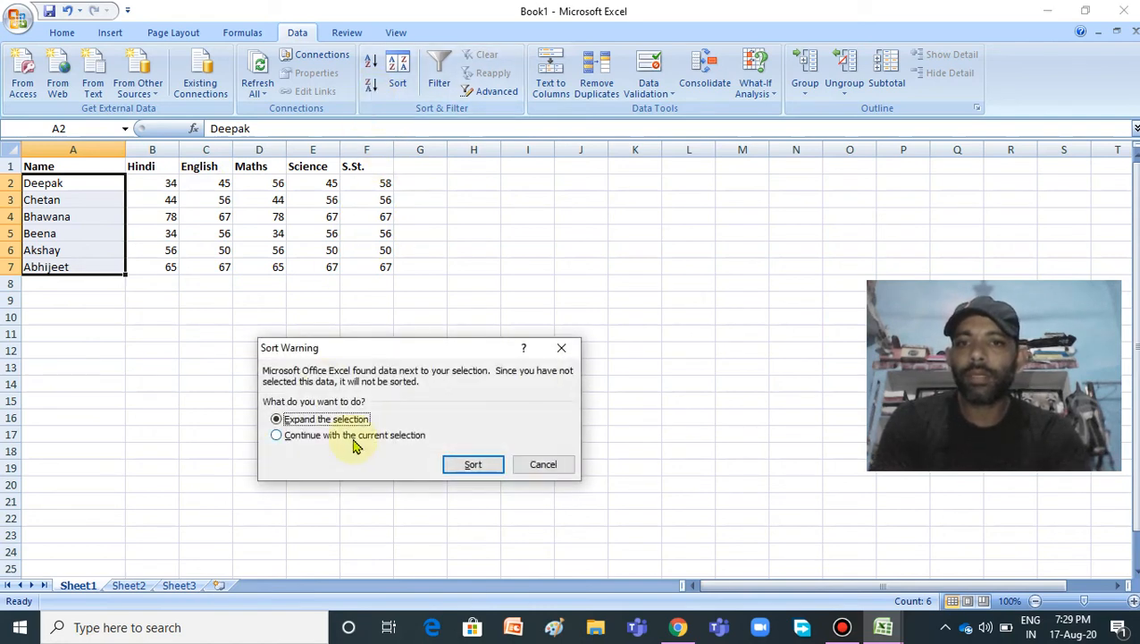
left_click(471, 464)
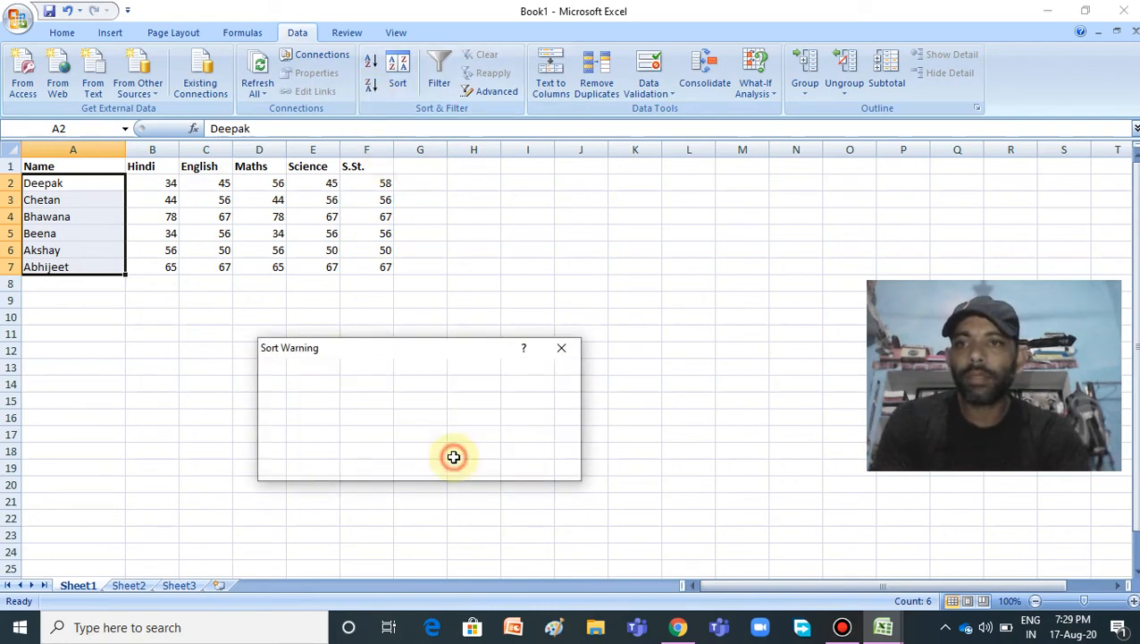
left_click(371, 62)
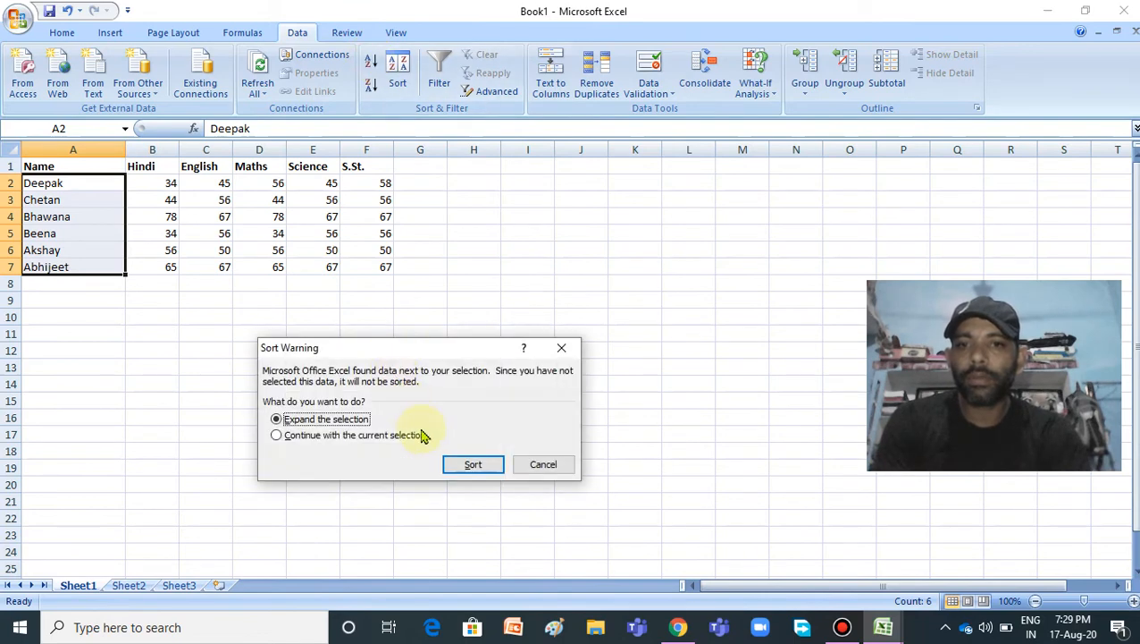
left_click(452, 463)
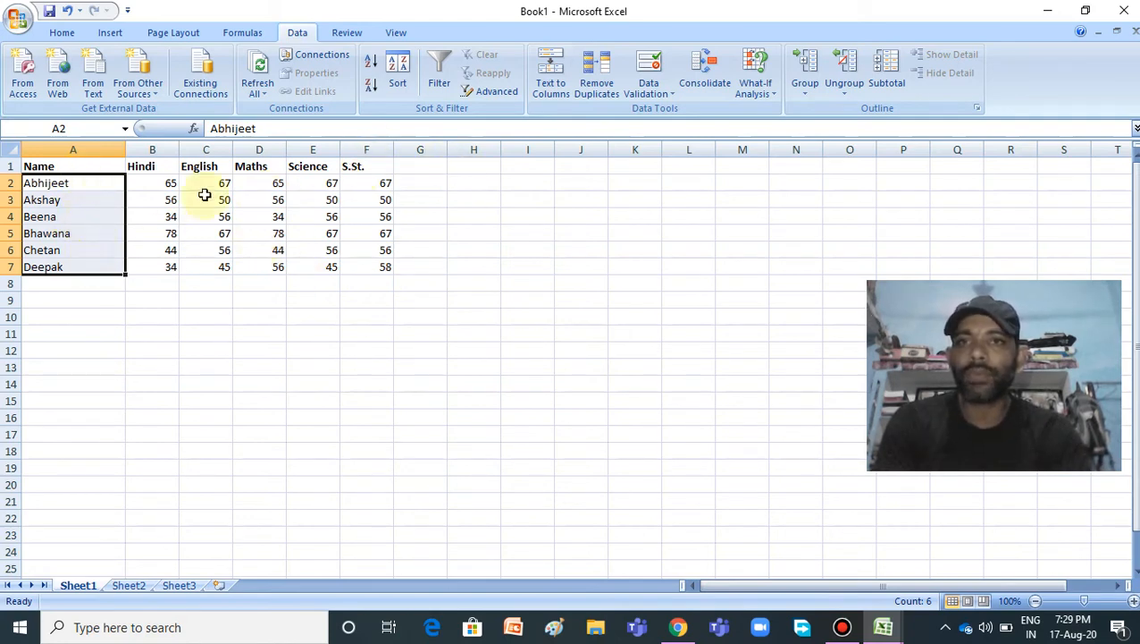
Sort only the names in A2:A7 from Z to A, continuing with the current selection
left_click(370, 85)
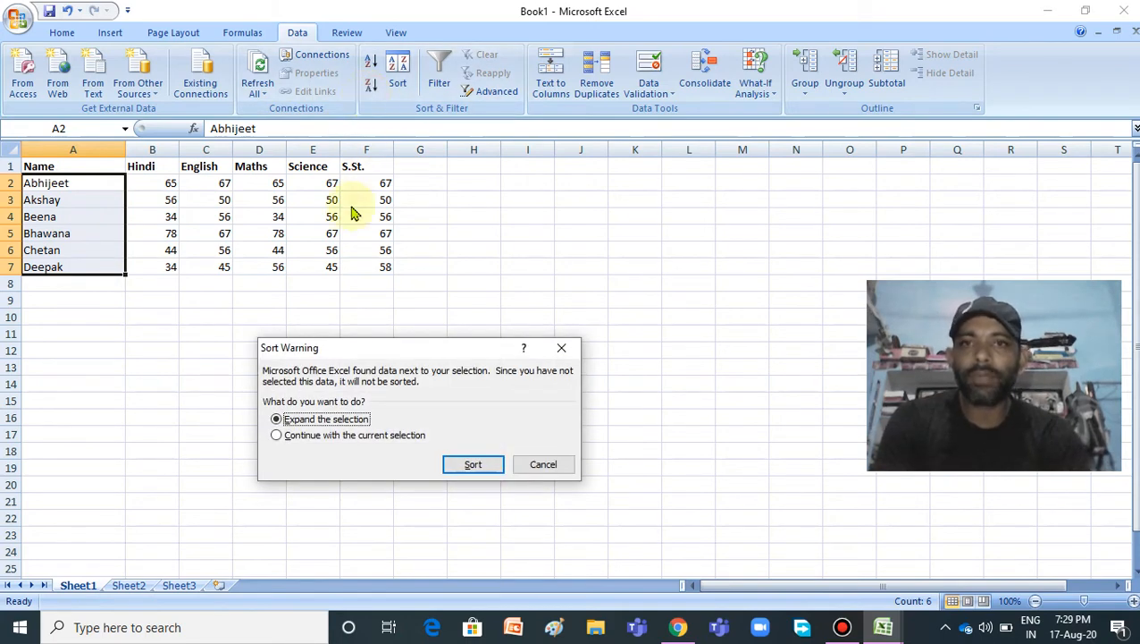
left_click(306, 435)
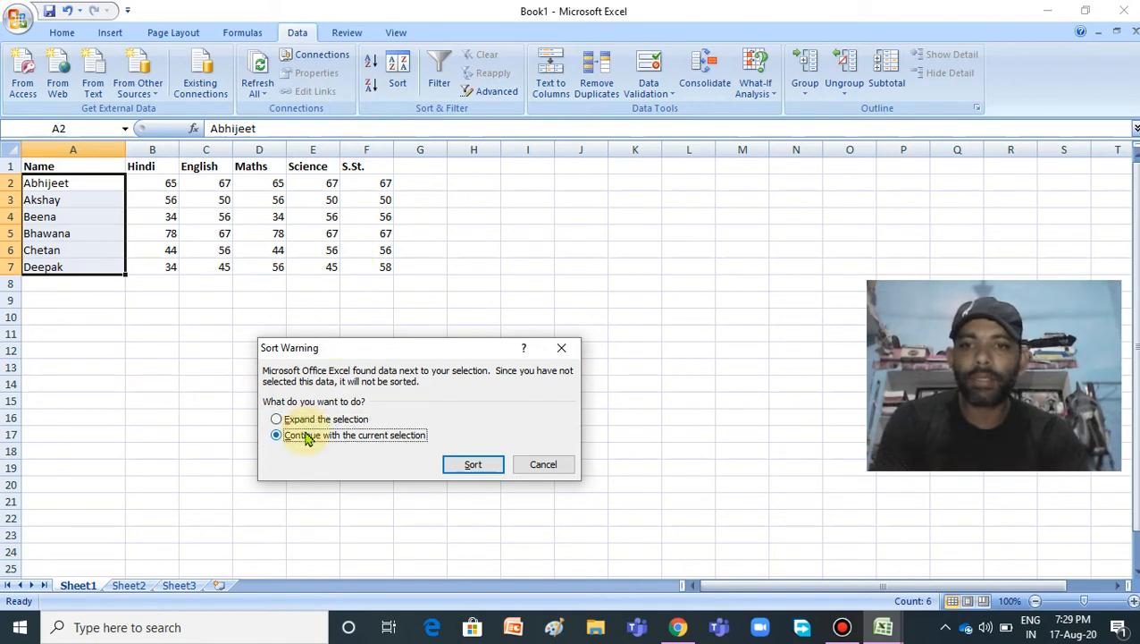
left_click(478, 466)
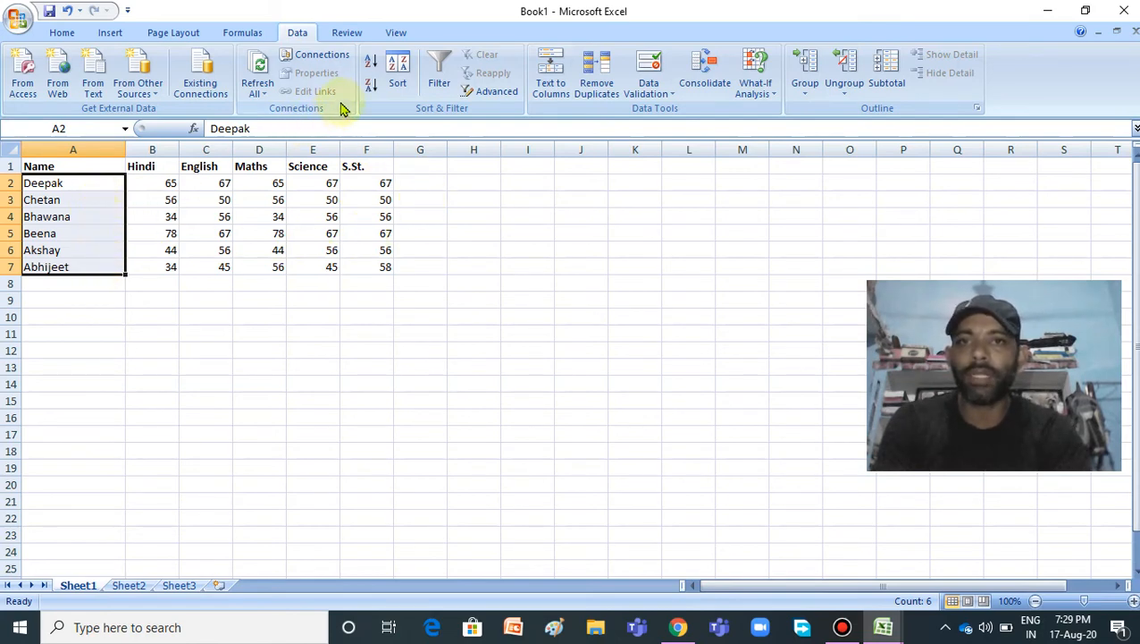
Sort only the names in A2:A7 from A to Z, continuing with the current selection
left_click(369, 71)
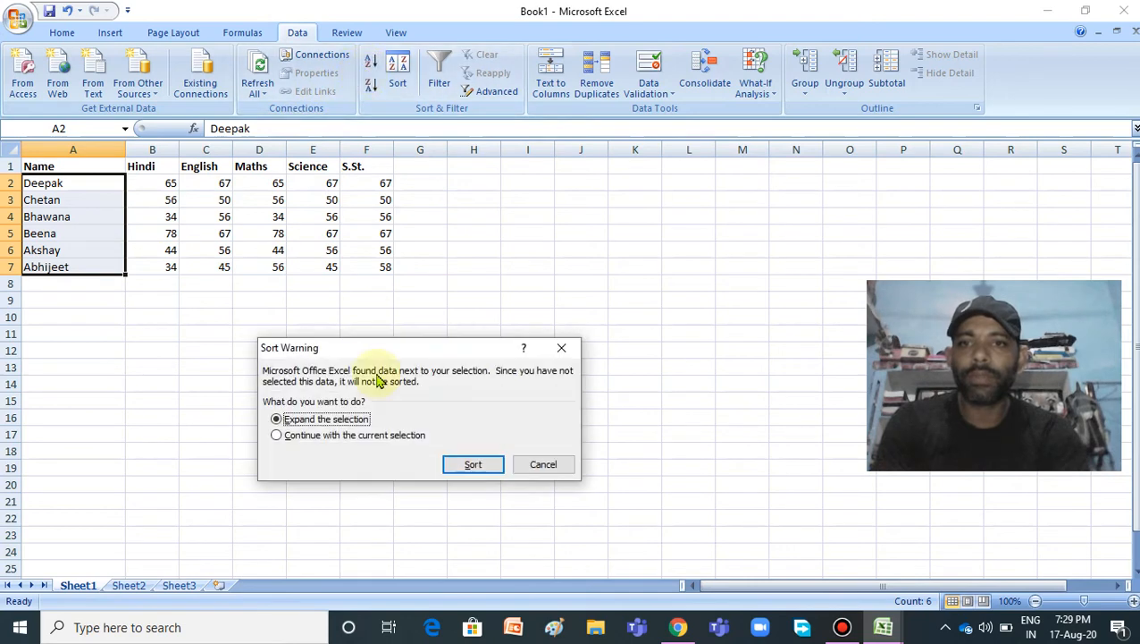
left_click(399, 437)
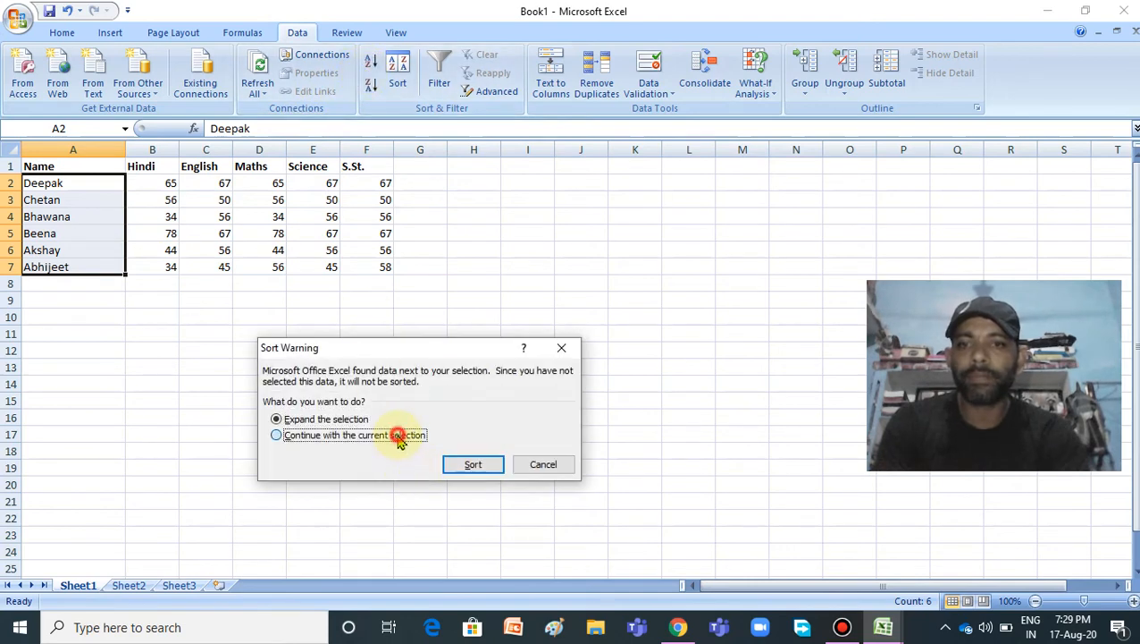
left_click(456, 466)
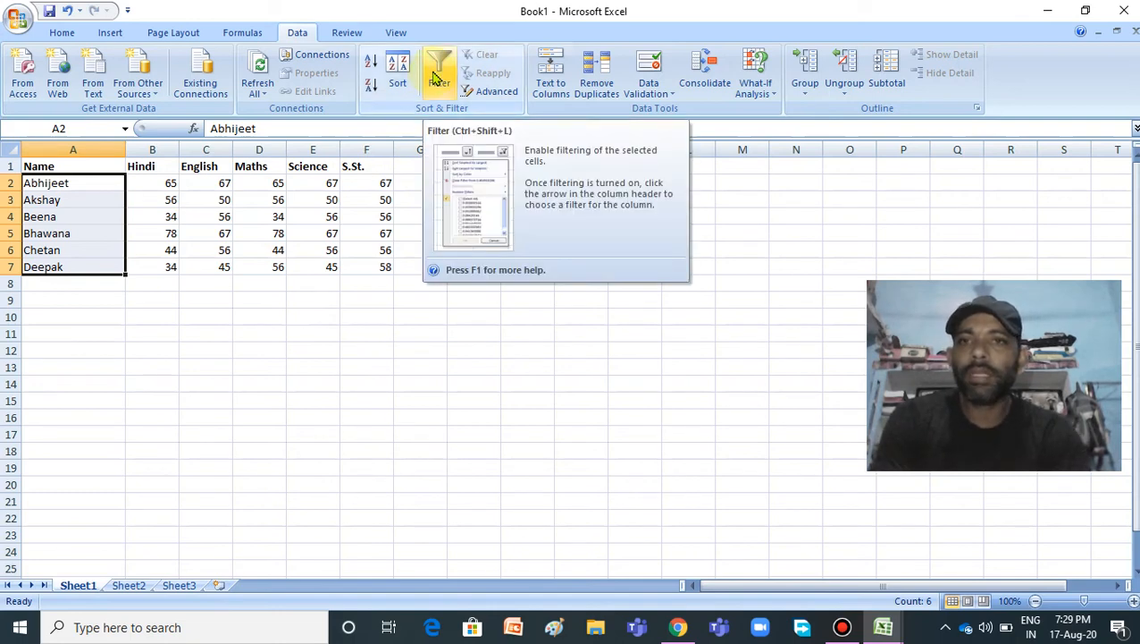
Turn on filtering for the names in A2:A7
left_click_drag(207, 250, 106, 265)
left_click(97, 183)
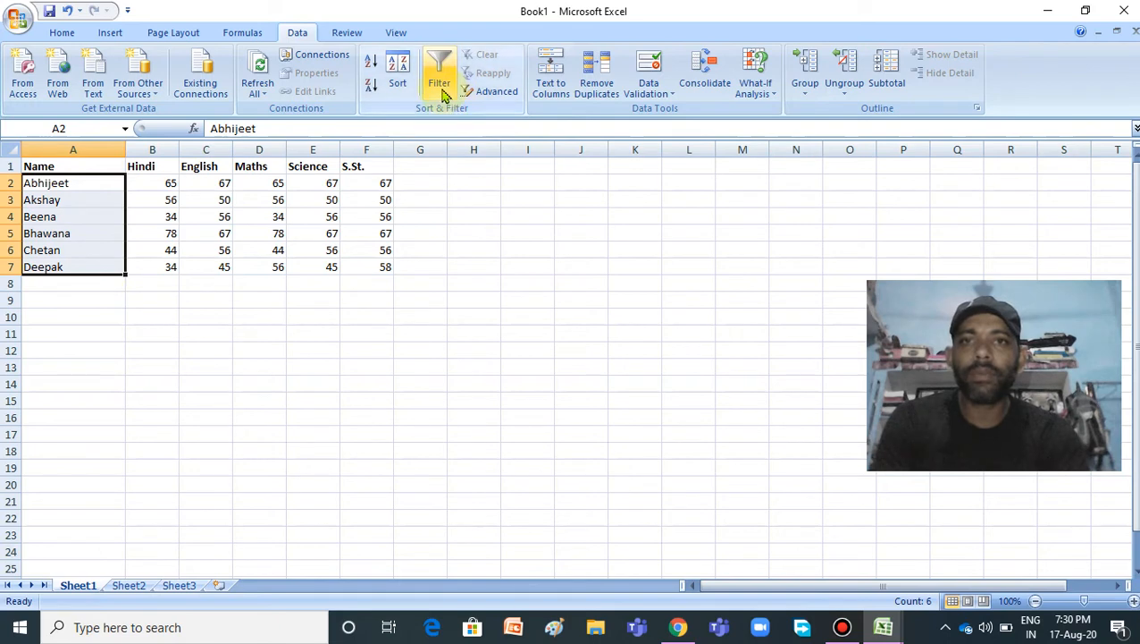
left_click(445, 96)
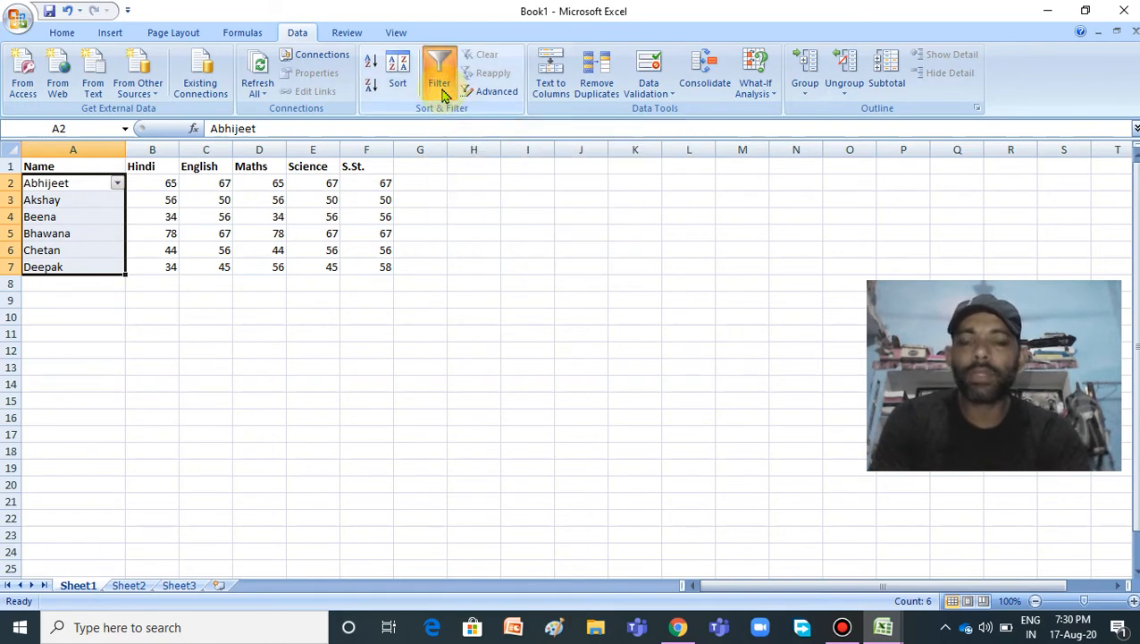
left_click(132, 317)
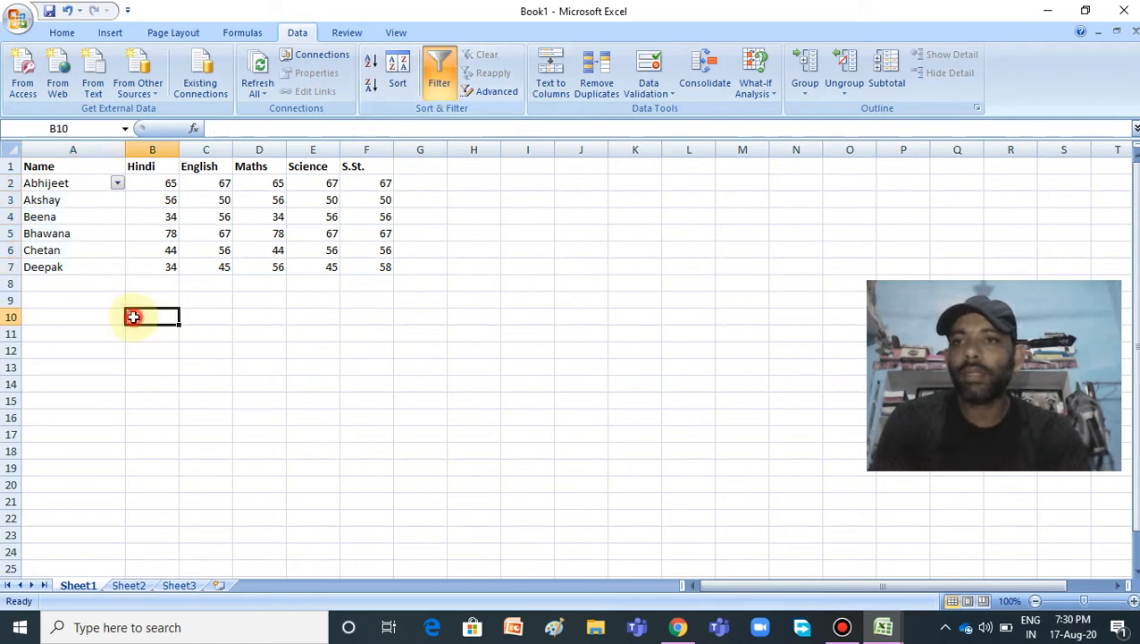
Filter the name column to hide the students in rows 4 and 6
left_click(116, 183)
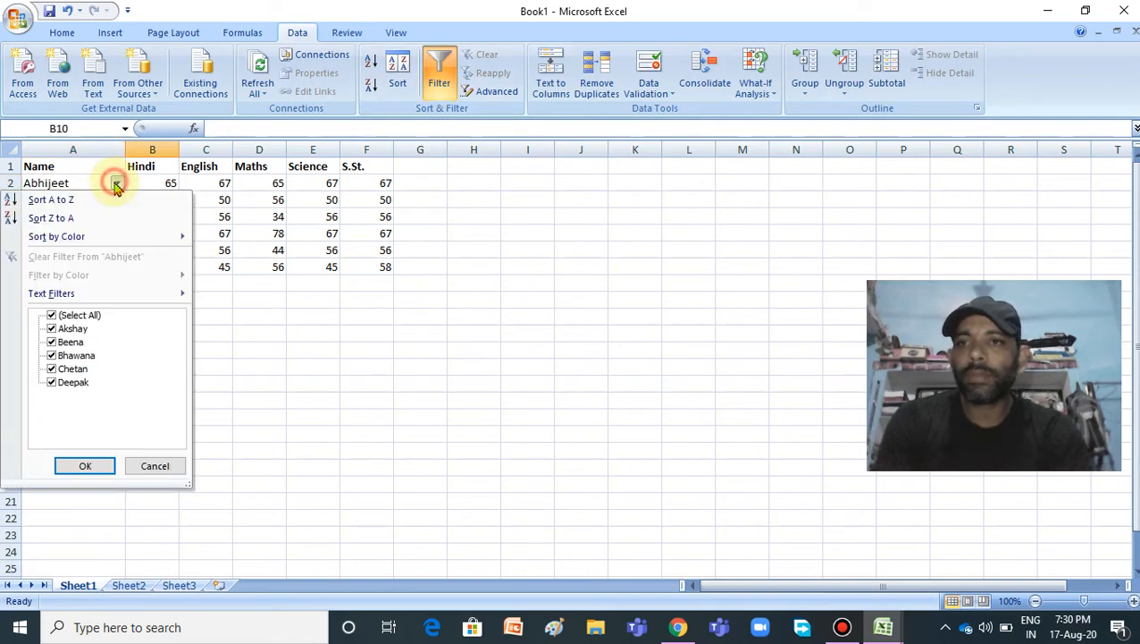
left_click(116, 184)
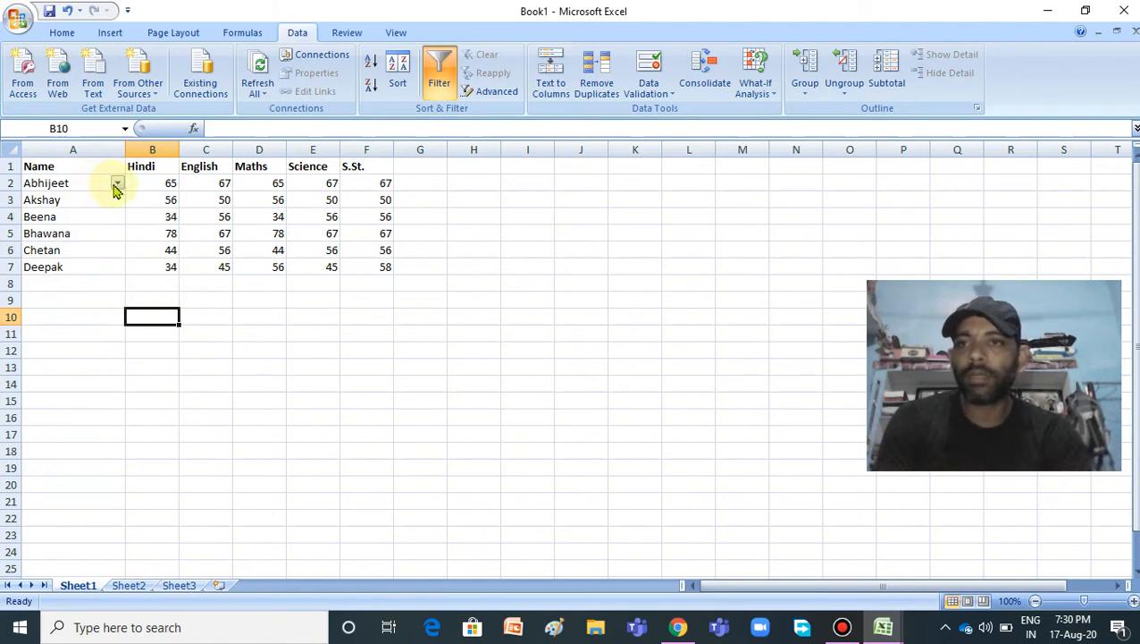
left_click(117, 184)
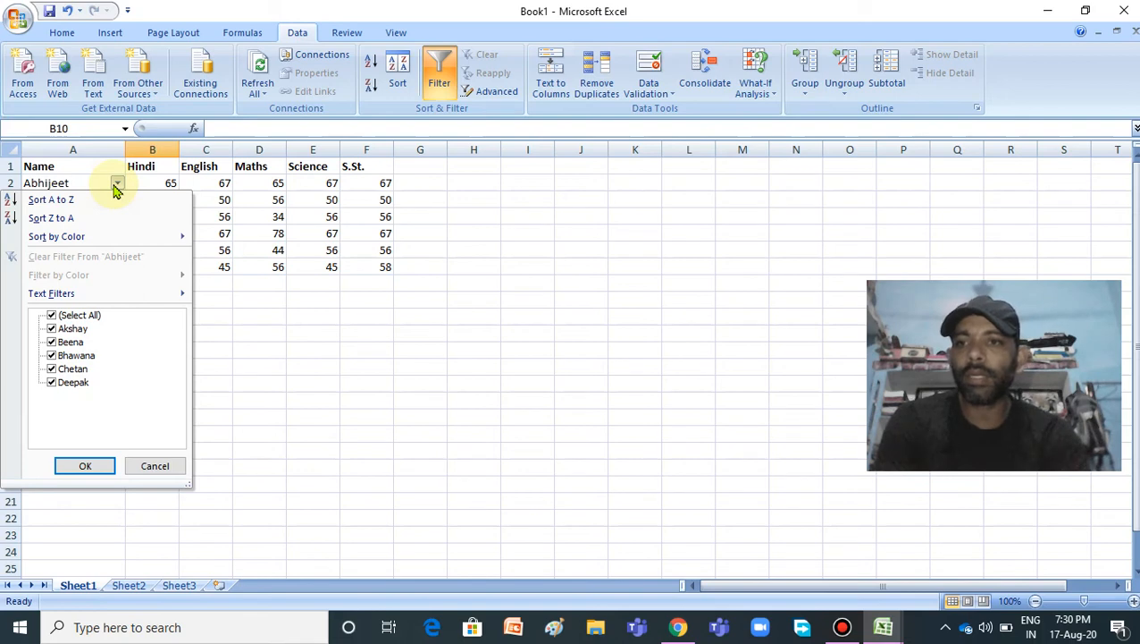
left_click(52, 344)
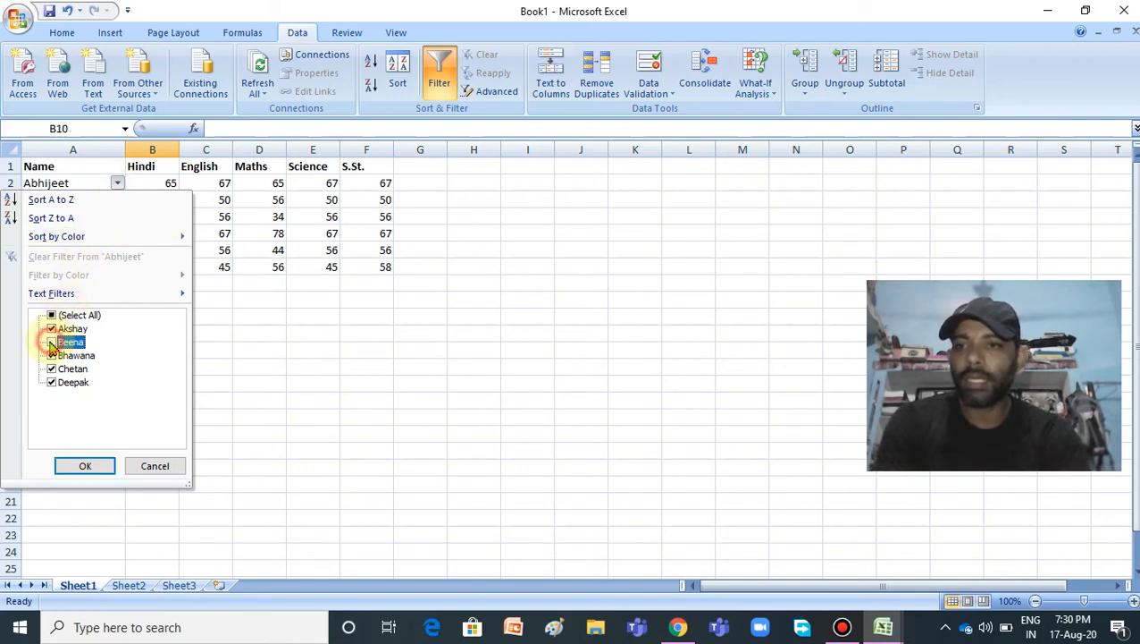
left_click(52, 369)
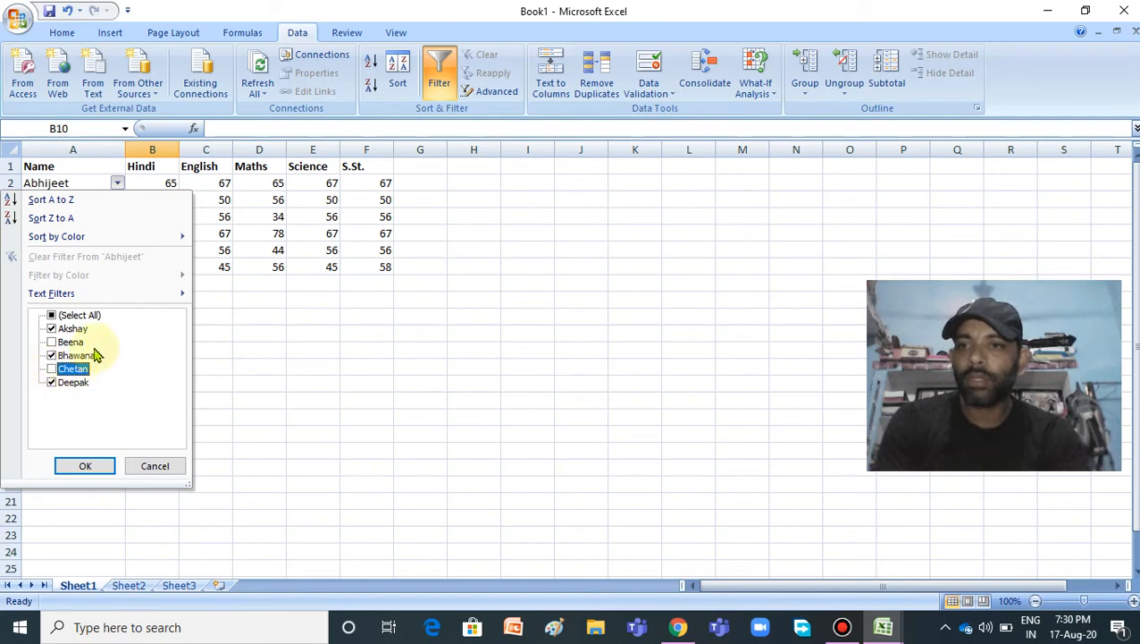
left_click(90, 458)
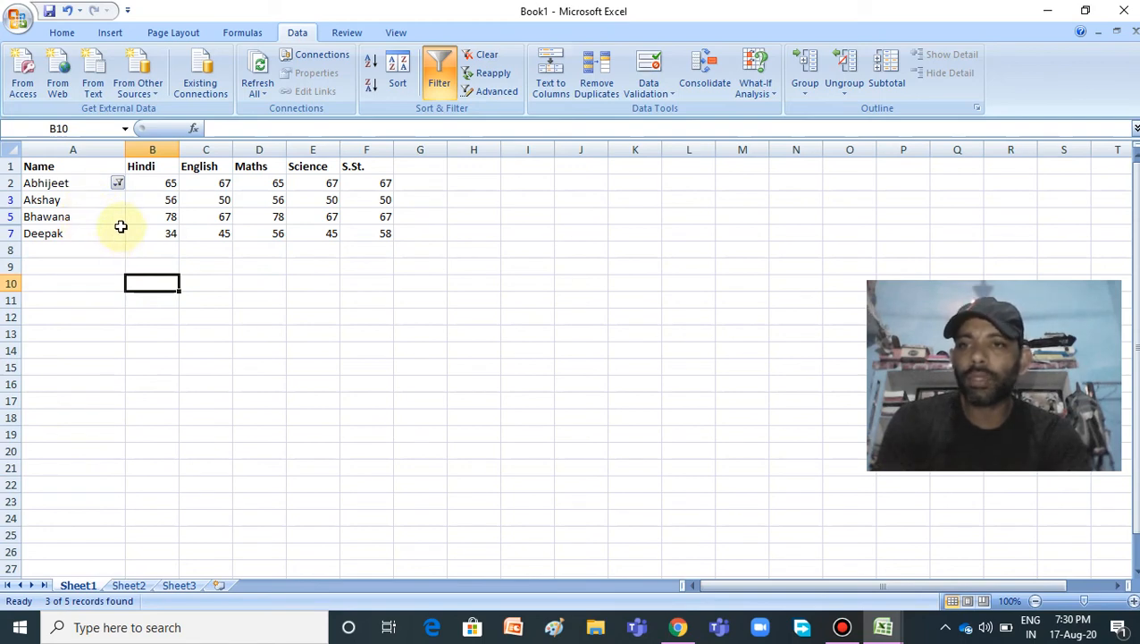
Include the students in rows 4 and 6 in the name filter again and apply it
left_click(118, 183)
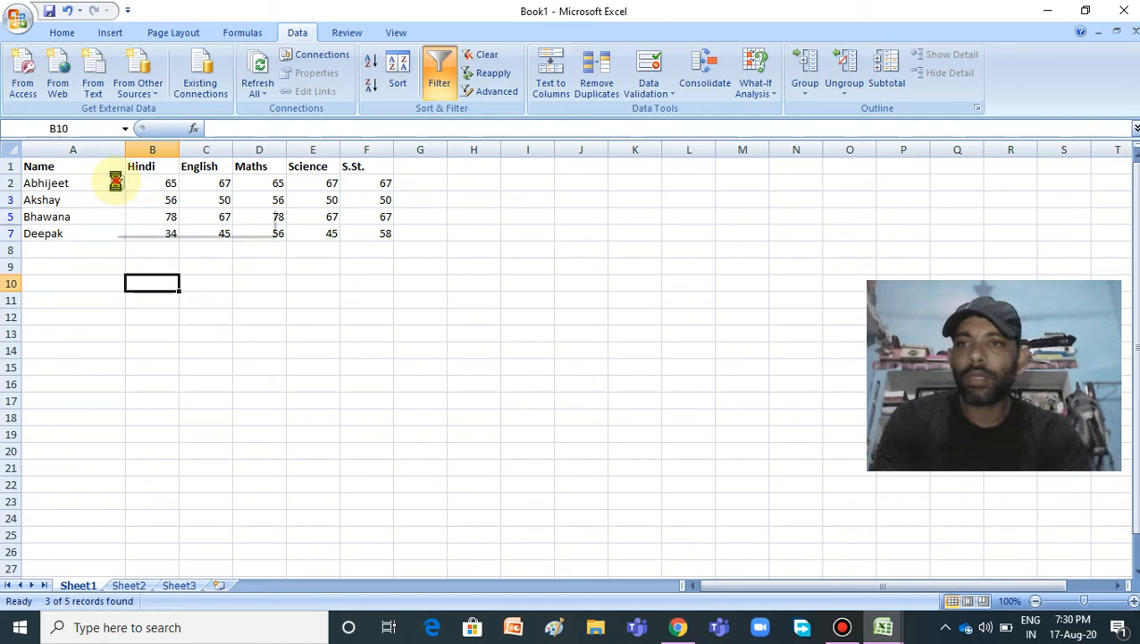
left_click(73, 328)
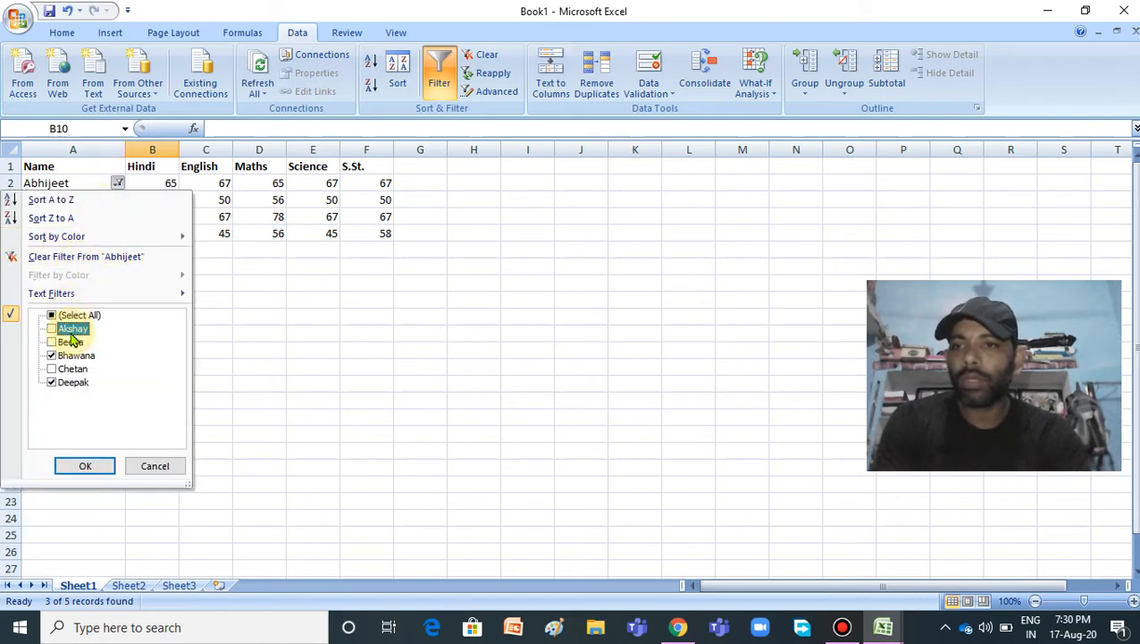
left_click(71, 329)
left_click(72, 342)
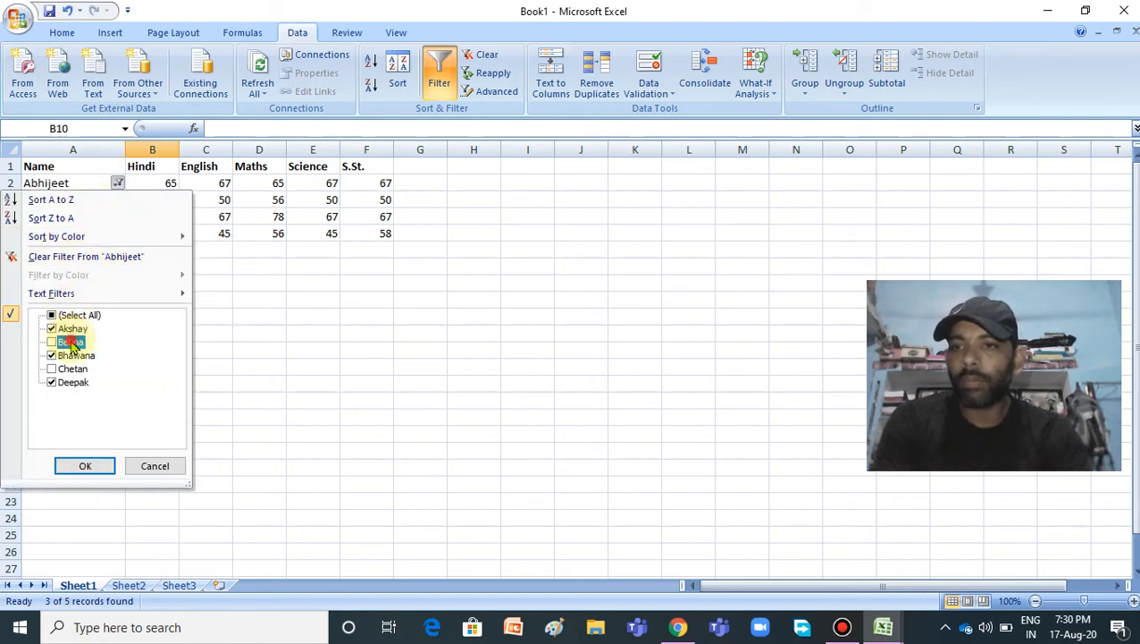
left_click(73, 368)
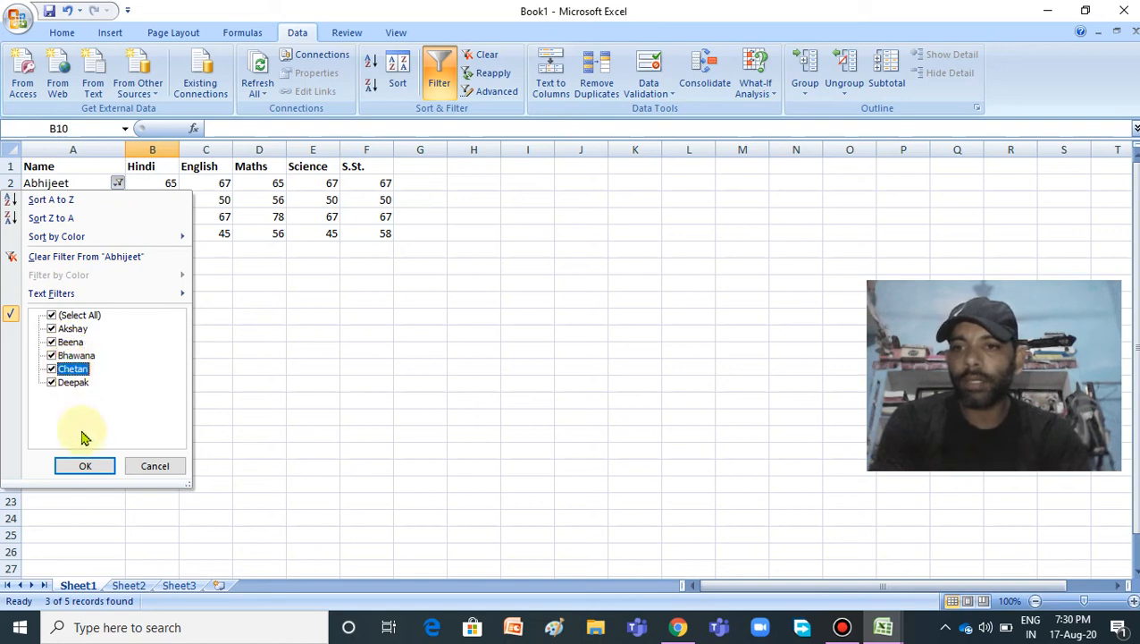
left_click(86, 466)
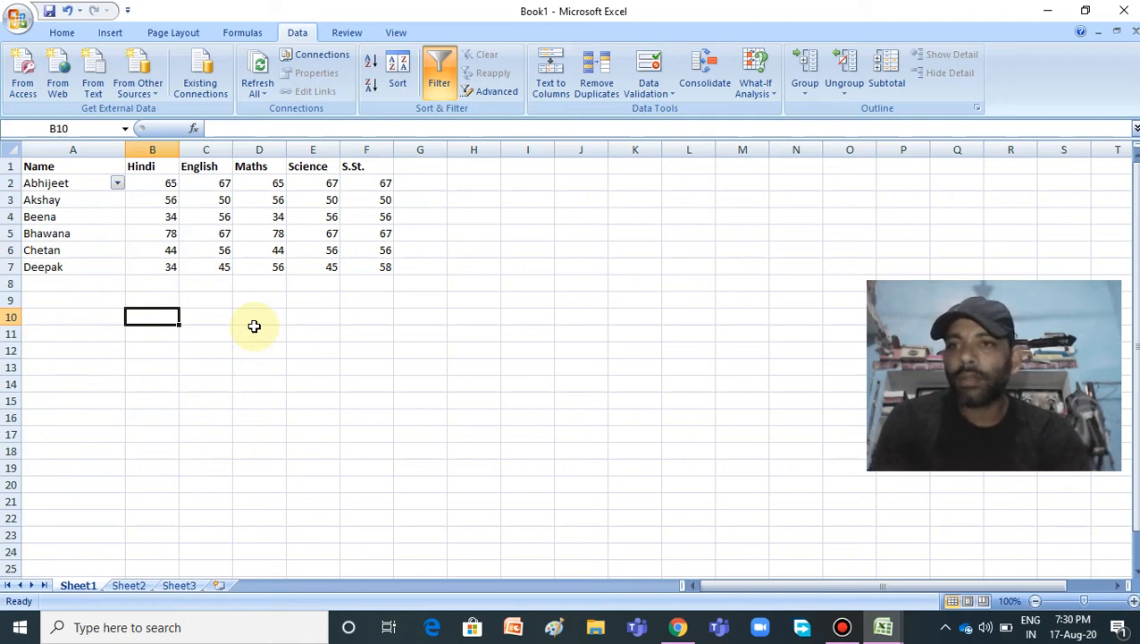
Filter the name column to hide the students in rows 4, 6 and 7
left_click(118, 183)
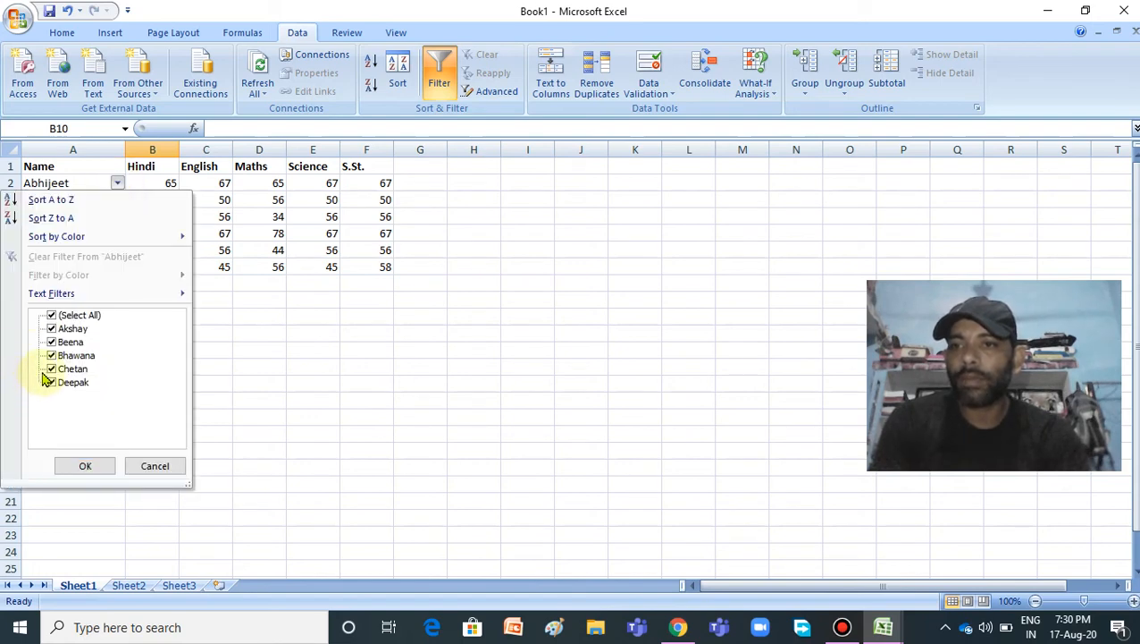
left_click(52, 369)
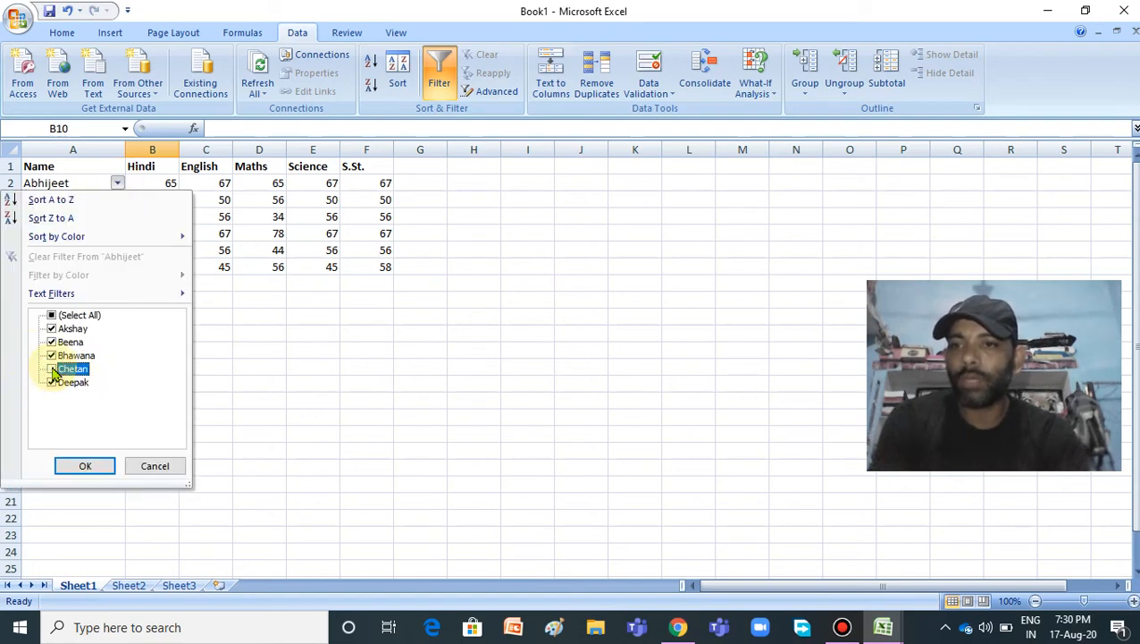
left_click(52, 342)
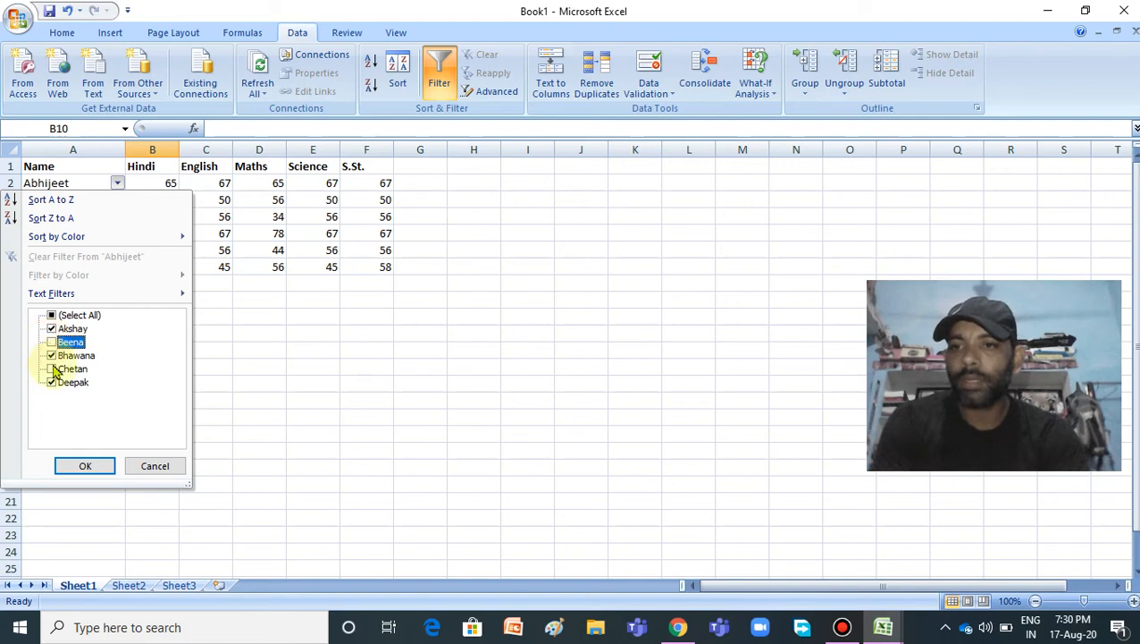
left_click(52, 383)
left_click(83, 465)
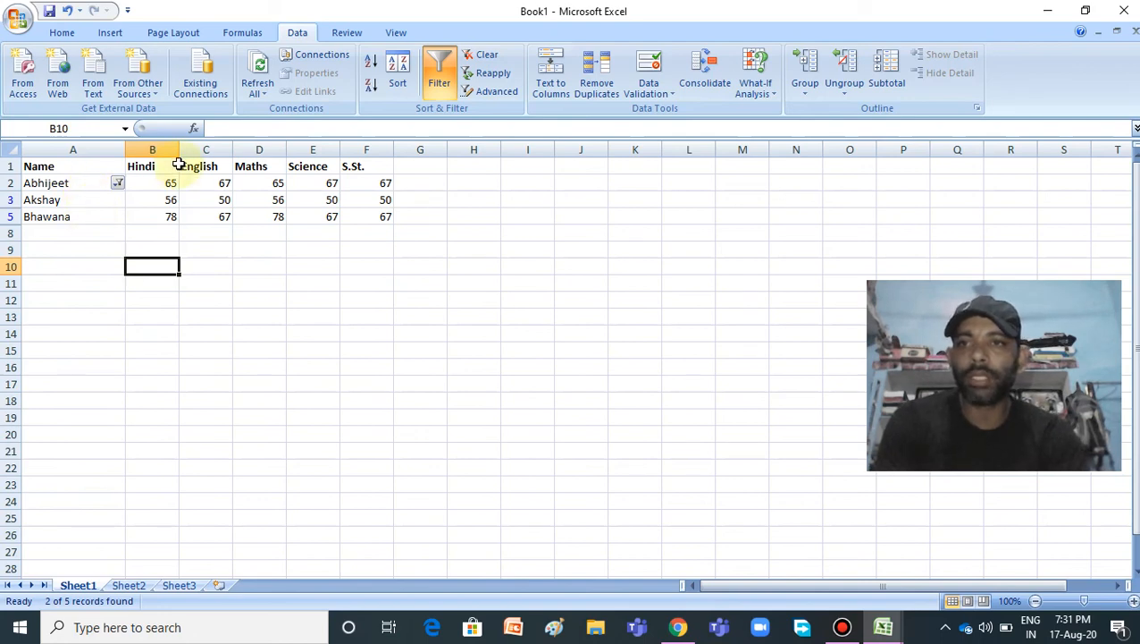
Reset the name filter to Select All and apply it to show every student
left_click(117, 183)
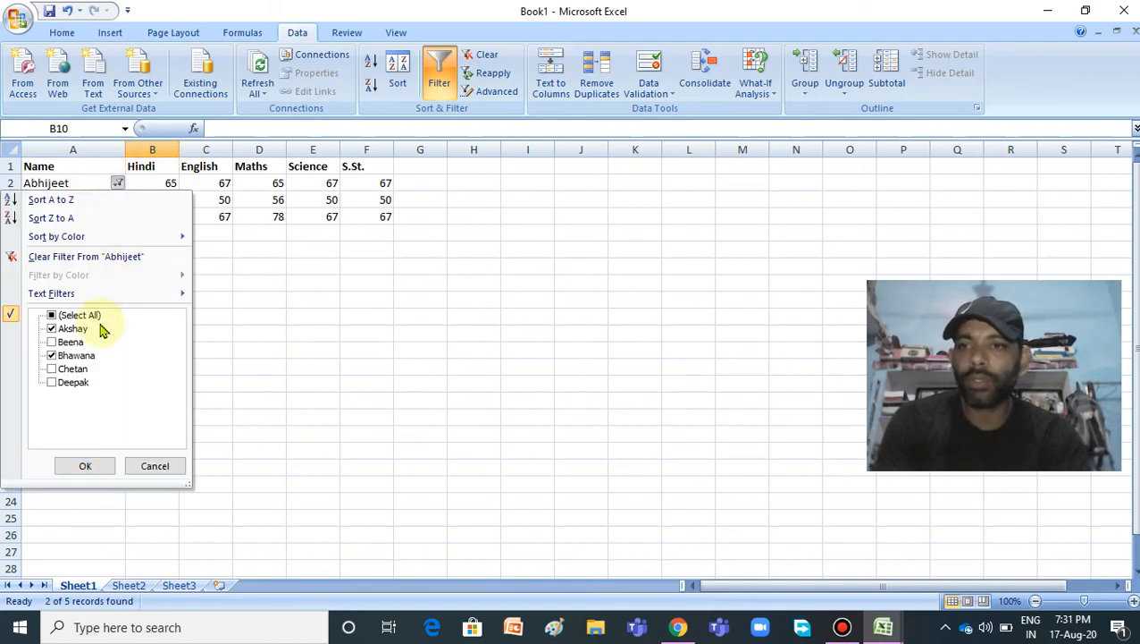
left_click(71, 329)
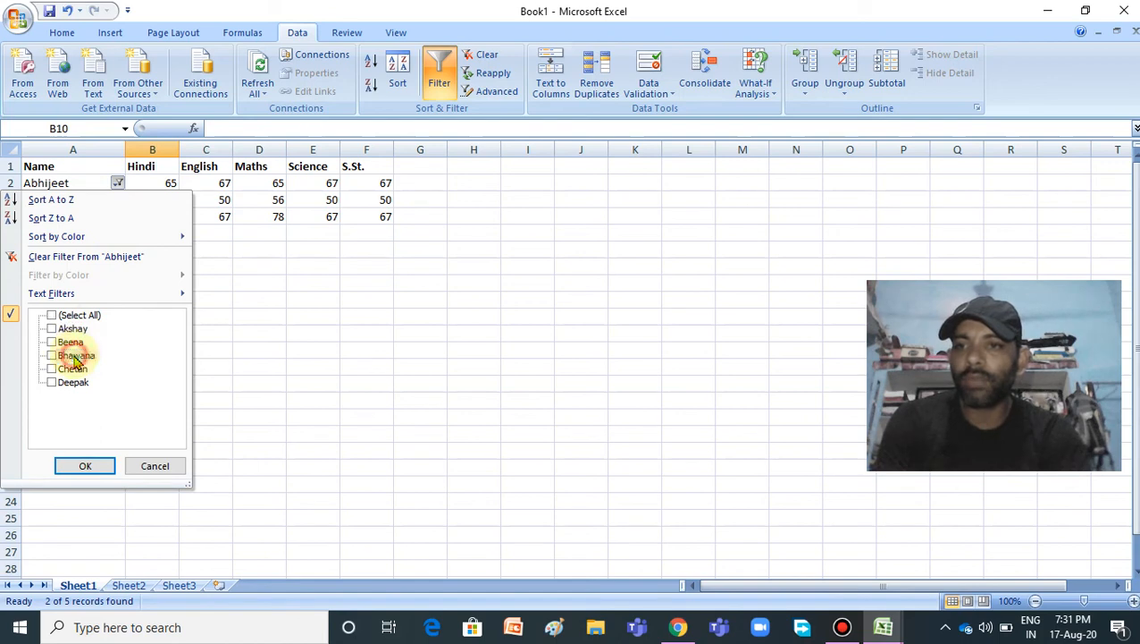
left_click(76, 355)
left_click(50, 316)
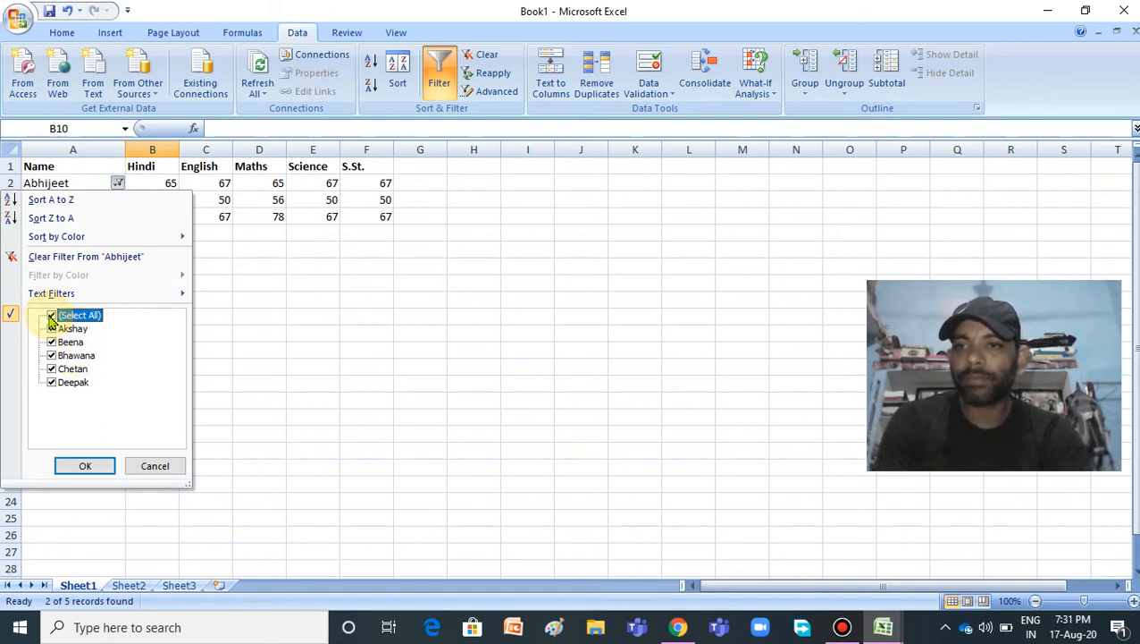
left_click(85, 465)
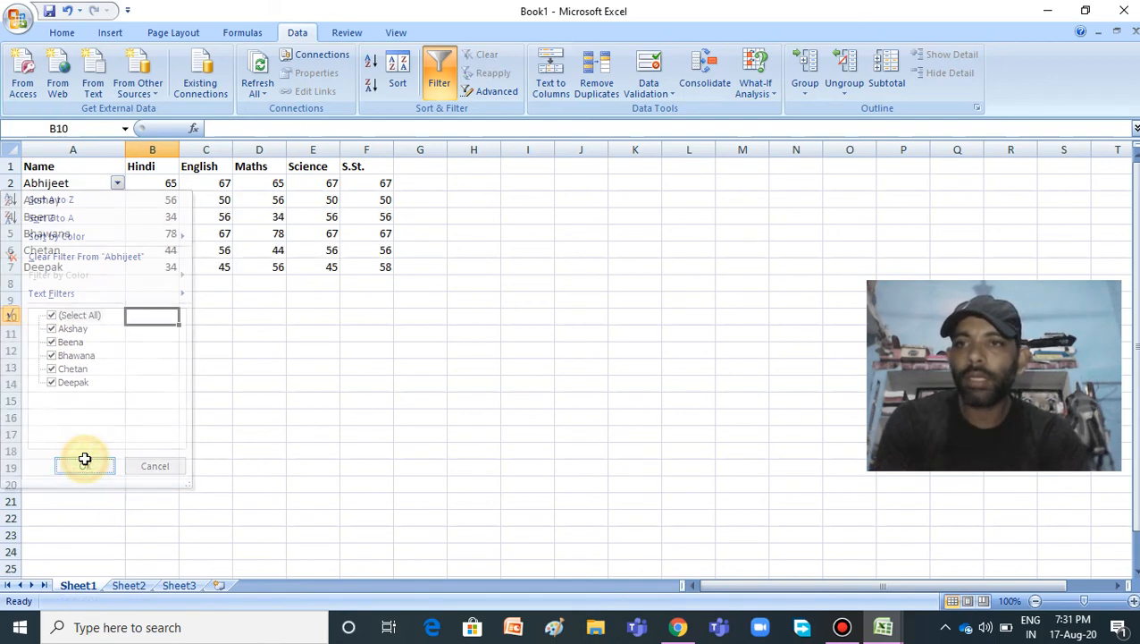
Turn off filtering for the name column
left_click(439, 75)
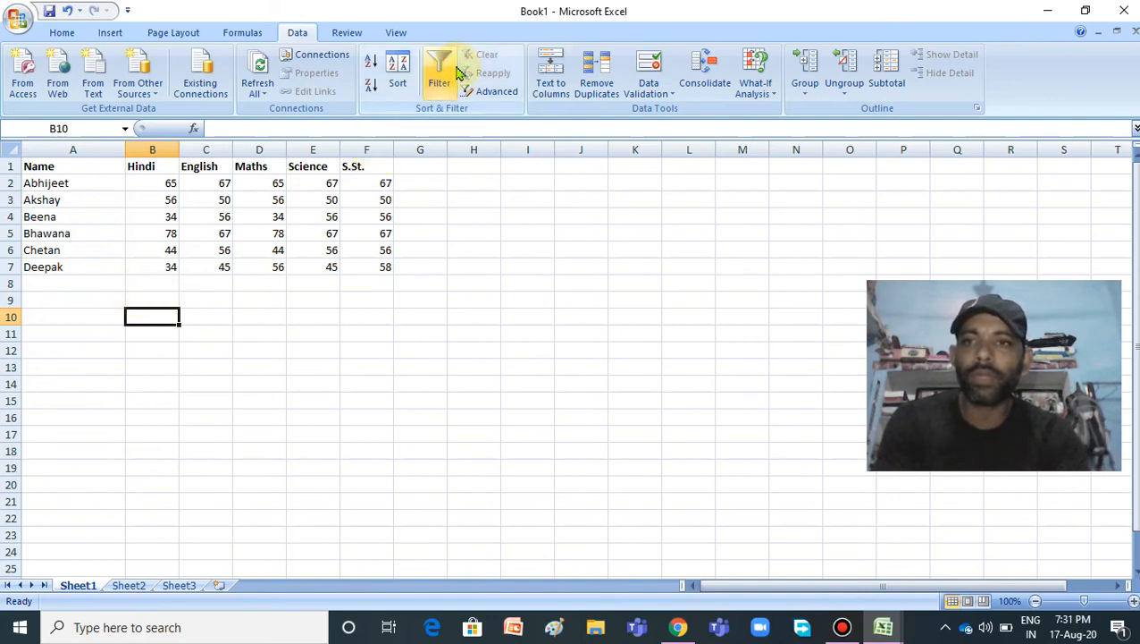
left_click(117, 183)
left_click(256, 278)
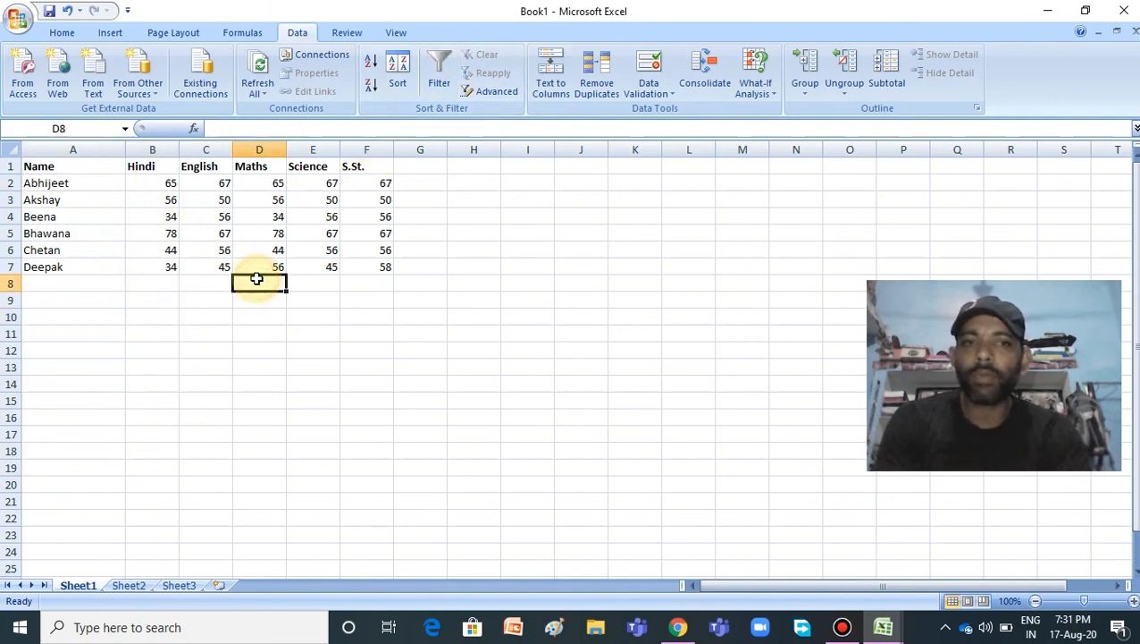
left_click(359, 316)
left_click(176, 264)
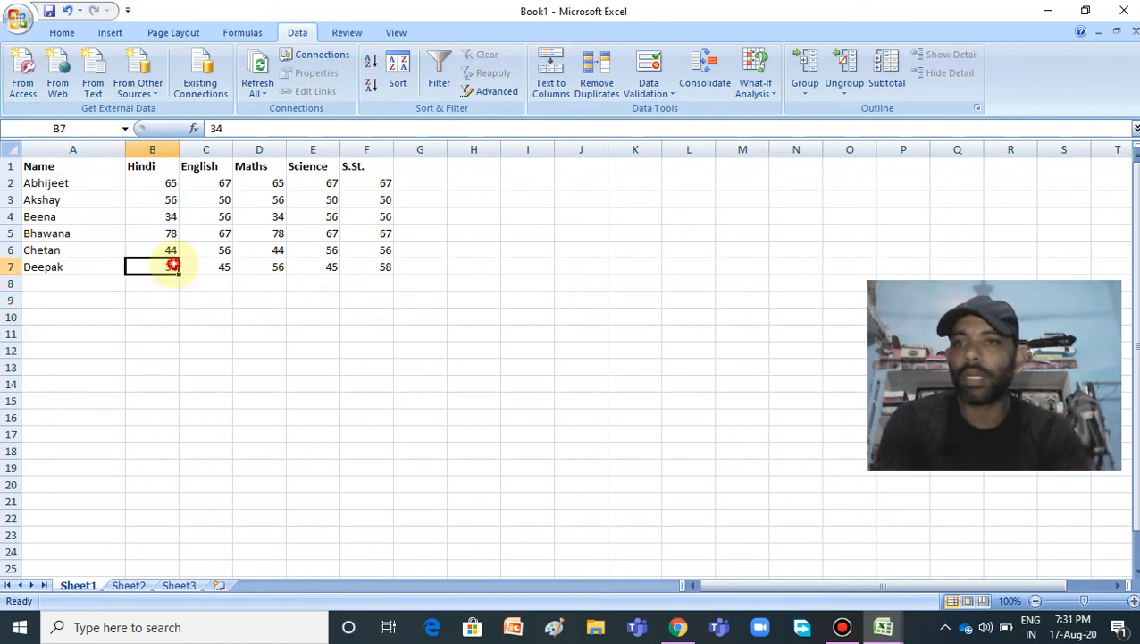
left_click(253, 266)
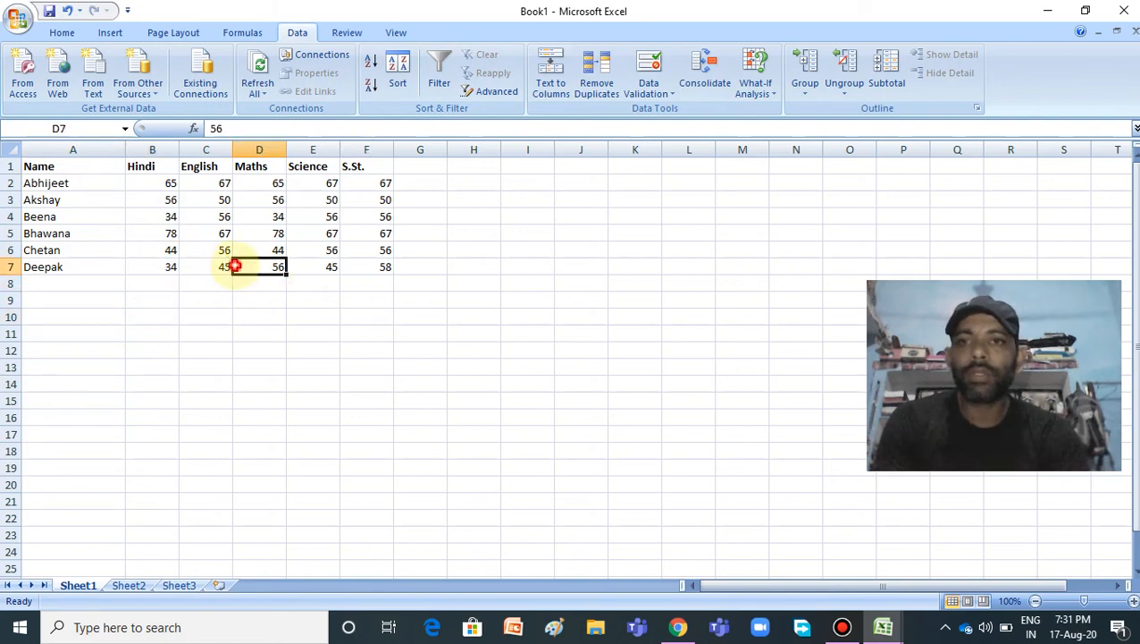
left_click(309, 265)
left_click(357, 267)
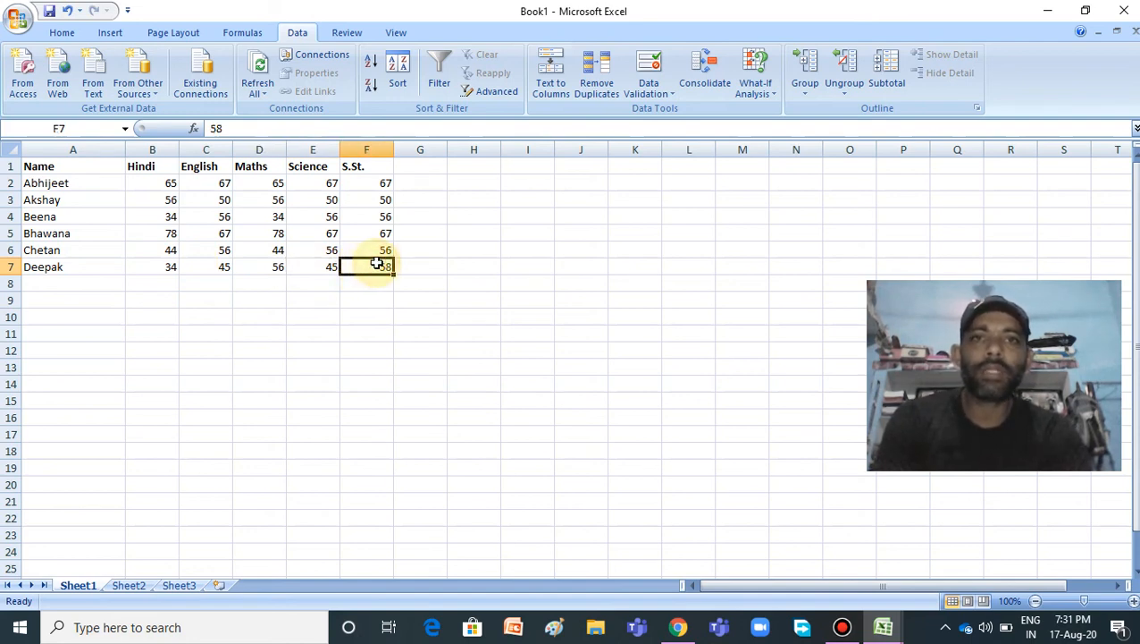
left_click(378, 281)
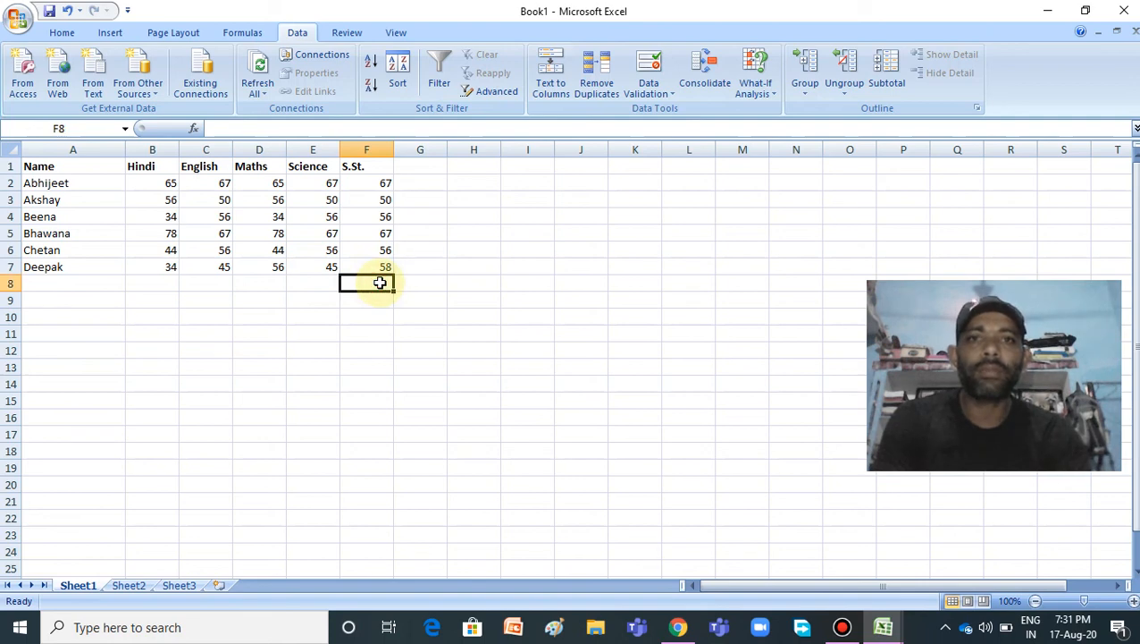